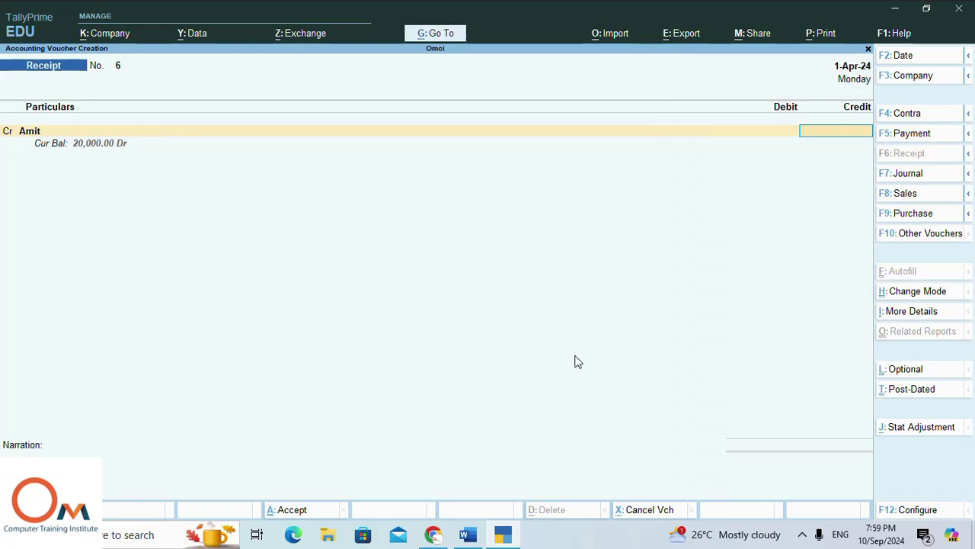
Credit the selected customer's ledger with 20,000 in the receipt voucher and choose Cash as the debit ledger
{"action": "type", "text": "20000"}
{"action": "key", "text": "Return"}
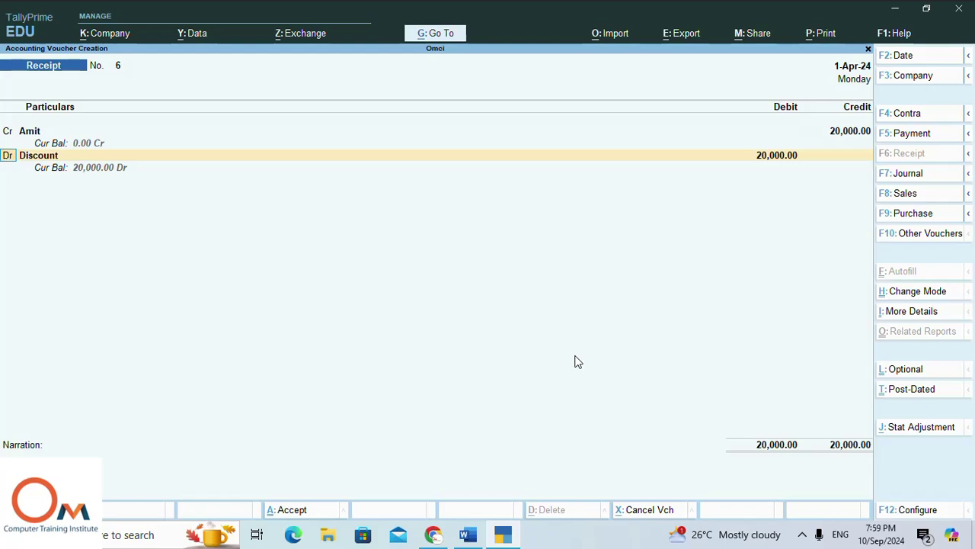
{"action": "key", "text": "Return"}
{"action": "type", "text": "C"}
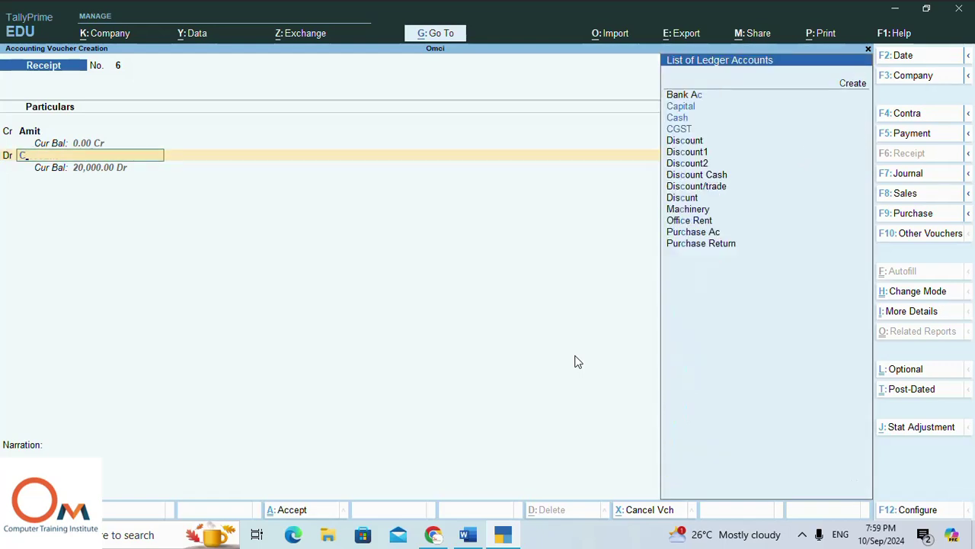
{"action": "key", "text": "Down"}
{"action": "key", "text": "Down"}
{"action": "key", "text": "Down"}
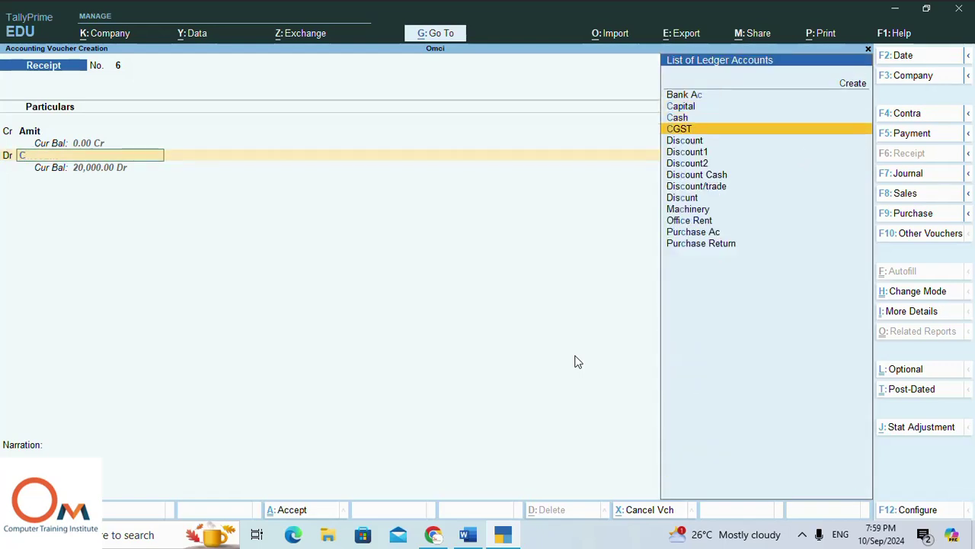
{"action": "key", "text": "Down"}
{"action": "key", "text": "Up"}
{"action": "key", "text": "Up"}
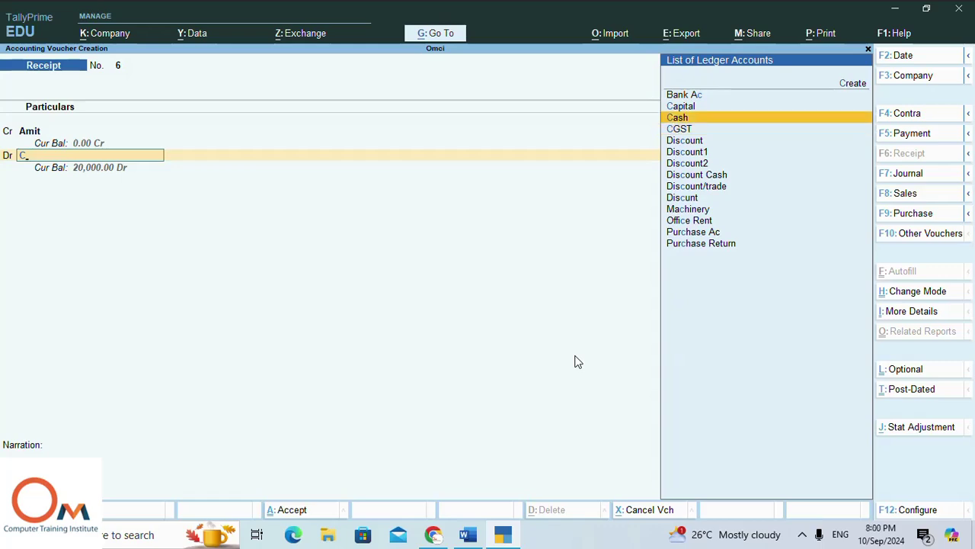
{"action": "key", "text": "Return"}
Accept the default party details for Cash and set the Cash debit amount to 18,000
{"action": "key", "text": "Return"}
{"action": "key", "text": "Return"}
{"action": "key", "text": "Return"}
{"action": "key", "text": "Return"}
{"action": "key", "text": "Return"}
{"action": "key", "text": "Return"}
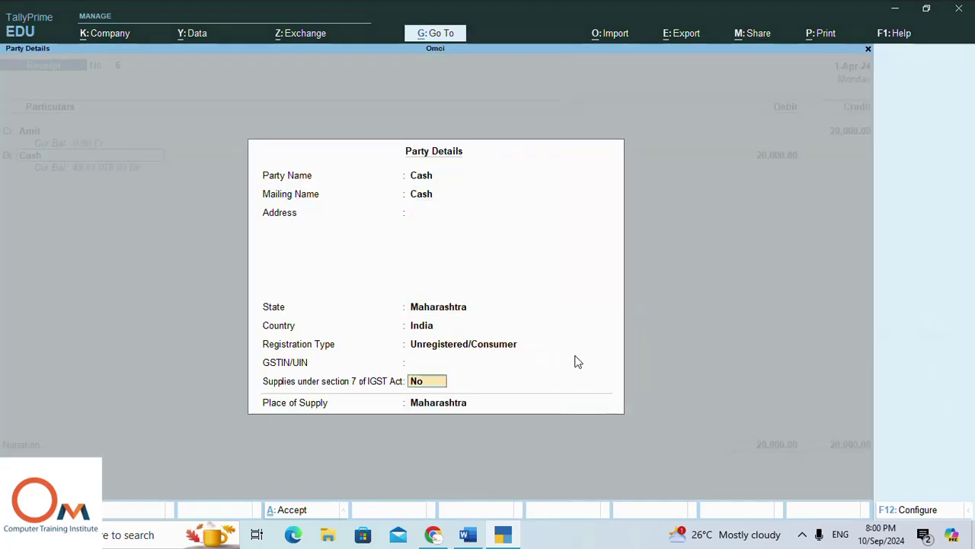
{"action": "key", "text": "Return"}
{"action": "key", "text": "Return"}
{"action": "type", "text": "18000"}
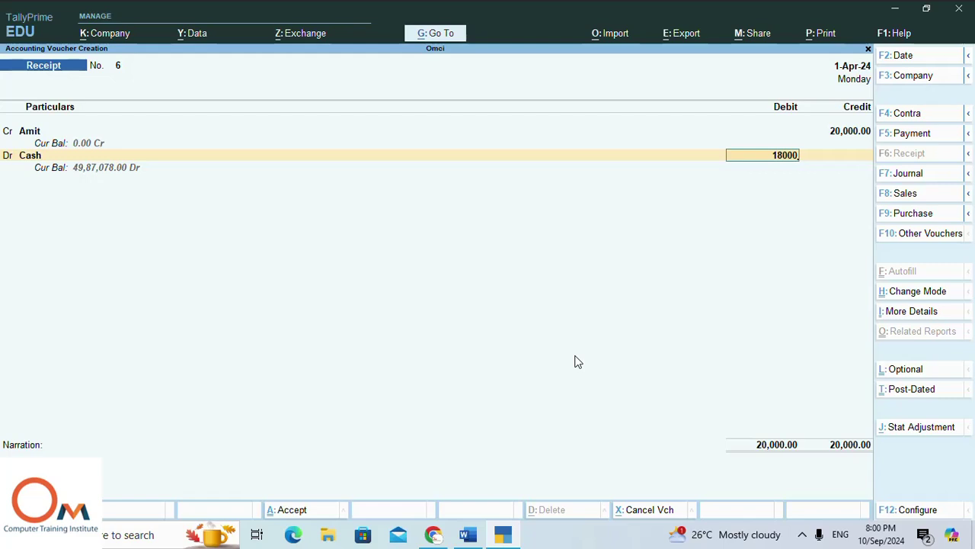
{"action": "key", "text": "Return"}
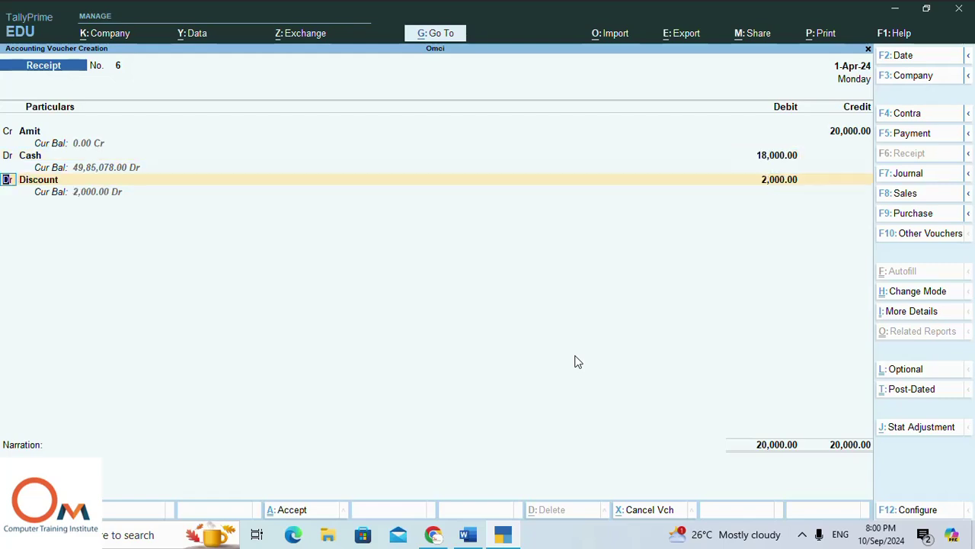
Accept Discount as the second debit ledger with an amount of 2,000
{"action": "key", "text": "Return"}
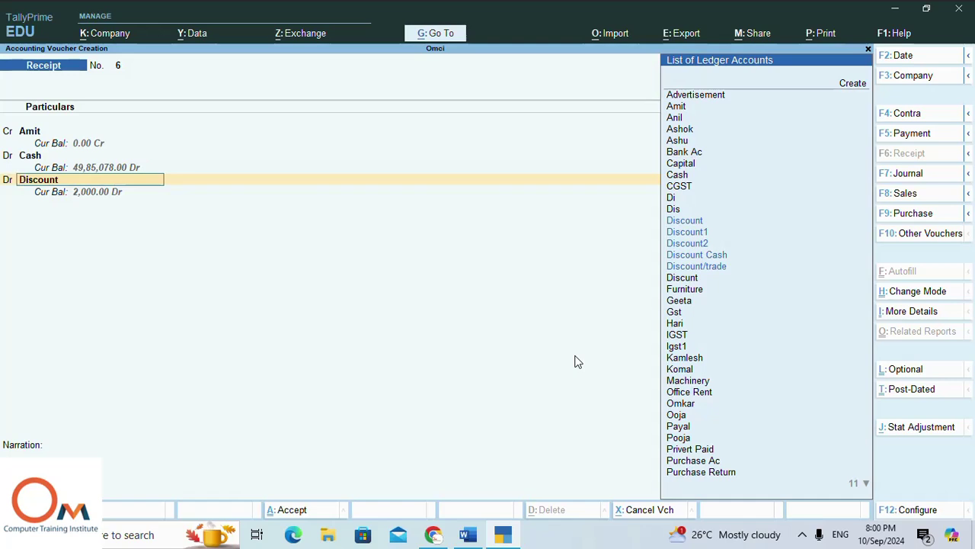
{"action": "key", "text": "Return"}
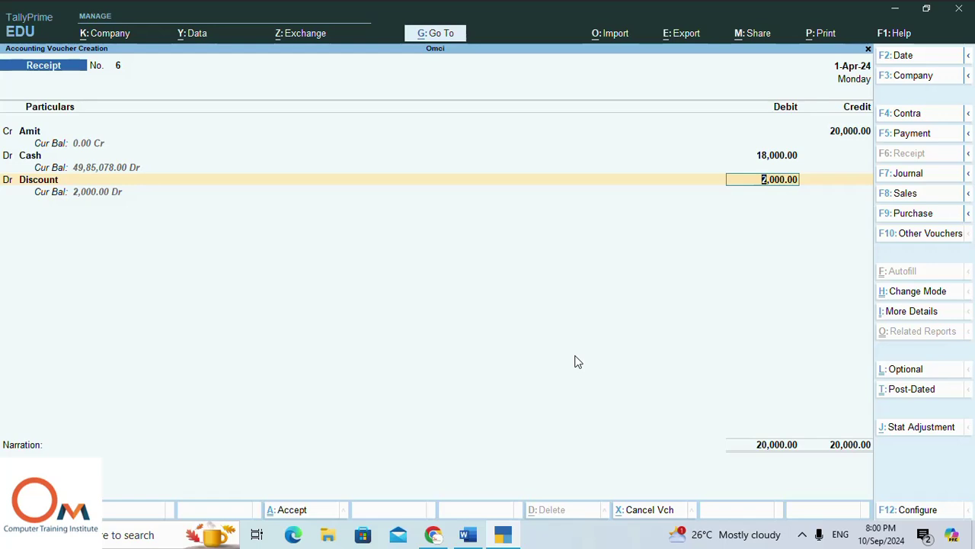
{"action": "key", "text": "Return"}
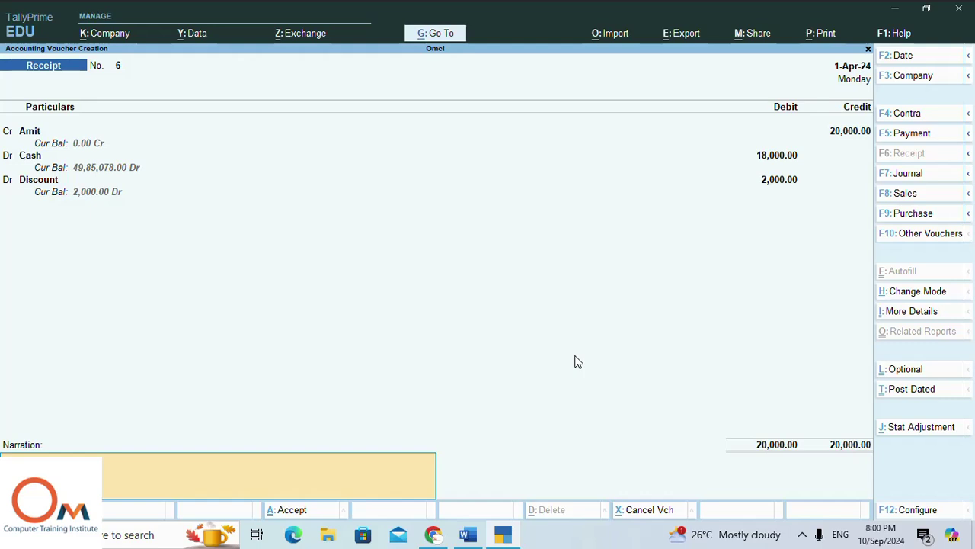
Try entering the Discount line as a credit of 2,000 instead of a debit
{"action": "key", "text": "BackSpace"}
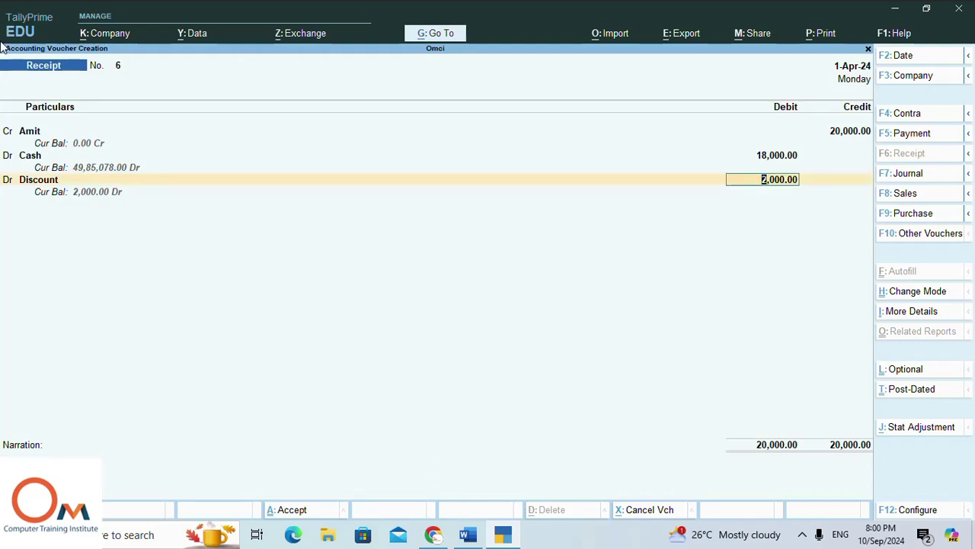
{"action": "left_click", "coordinate": [11, 180]}
{"action": "type", "text": "c"}
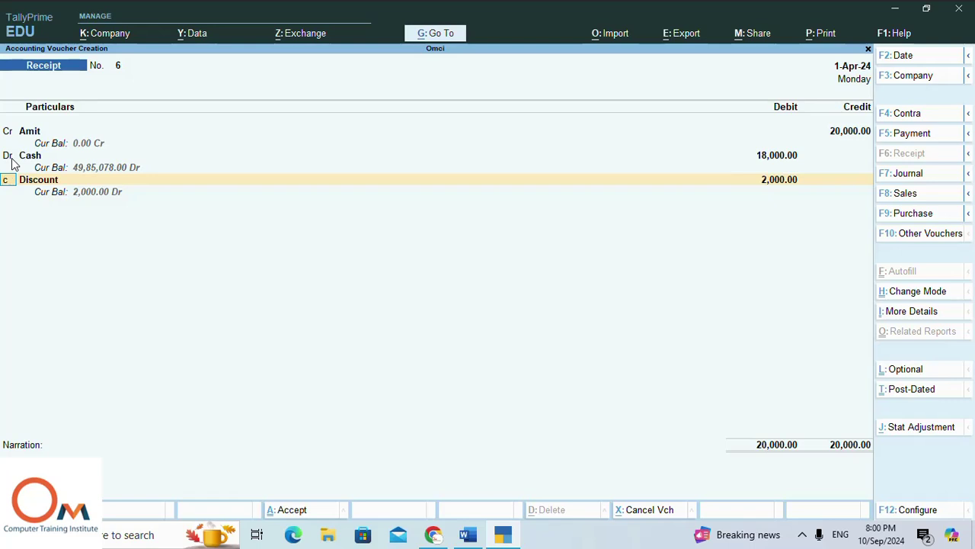
{"action": "key", "text": "Return"}
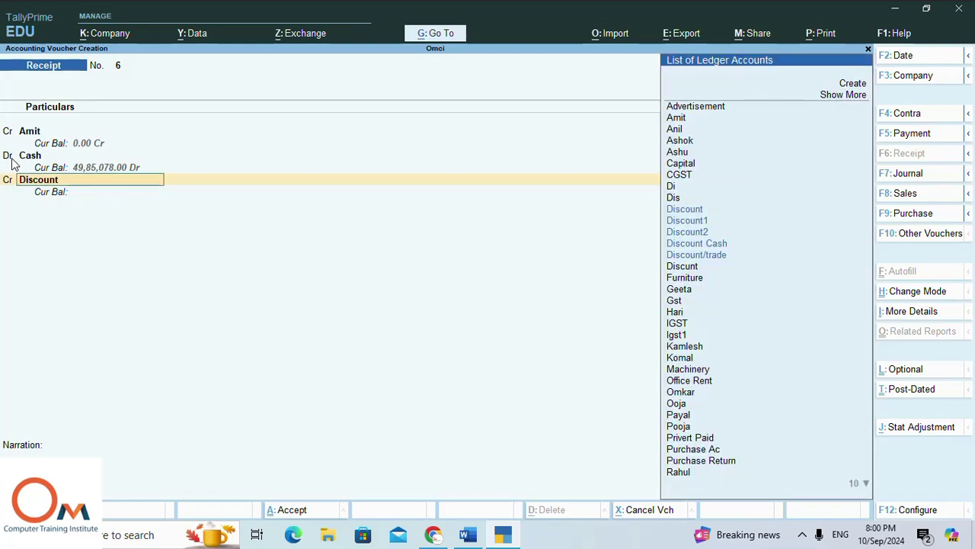
{"action": "key", "text": "Return"}
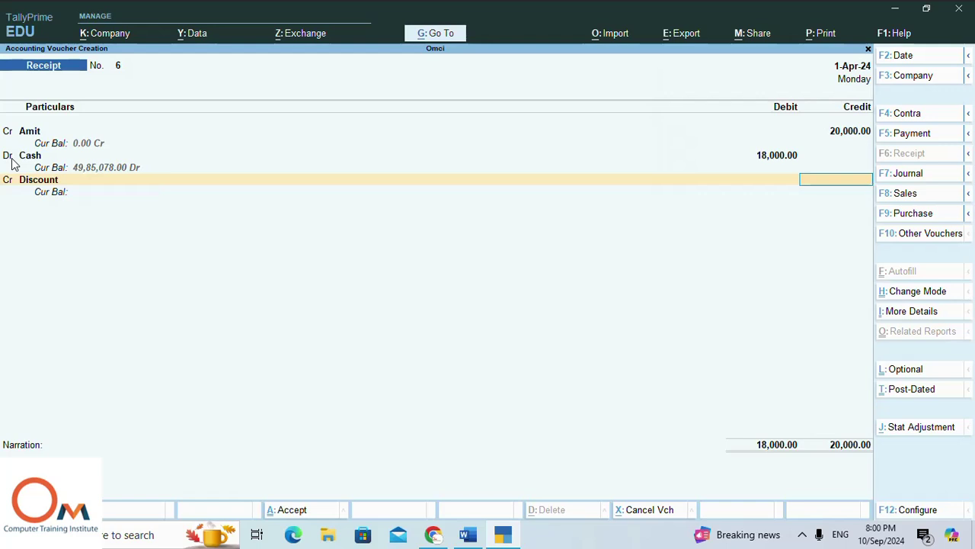
{"action": "type", "text": "2,00"}
{"action": "type", "text": "000"}
{"action": "key", "text": "Return"}
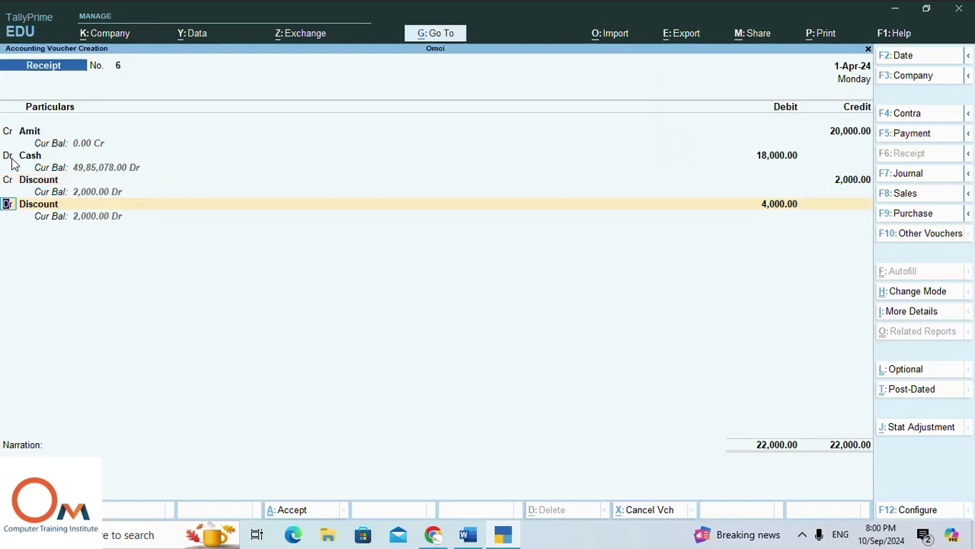
Change the Discount line to a debit of 2,000, leave the narration blank and save the receipt voucher
{"action": "key", "text": "Up"}
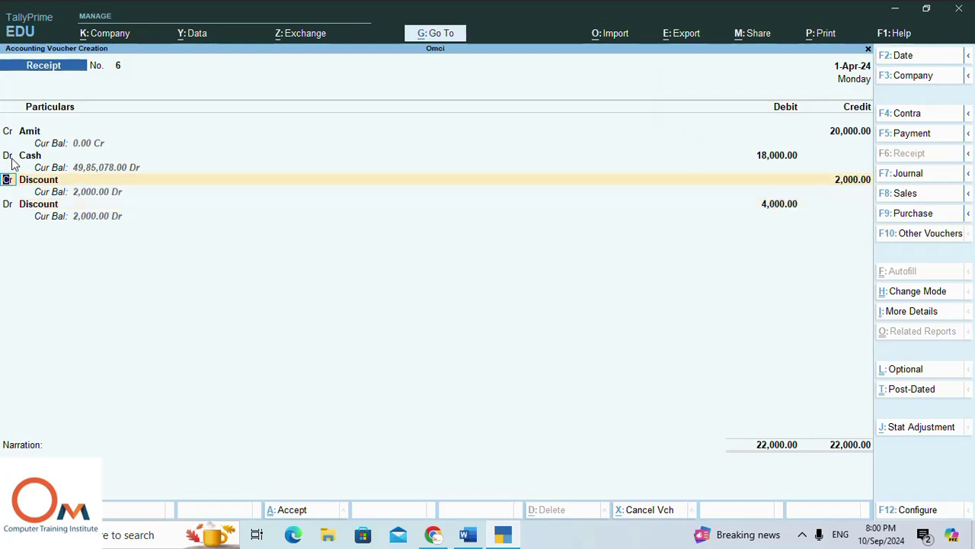
{"action": "type", "text": "d"}
{"action": "key", "text": "Return"}
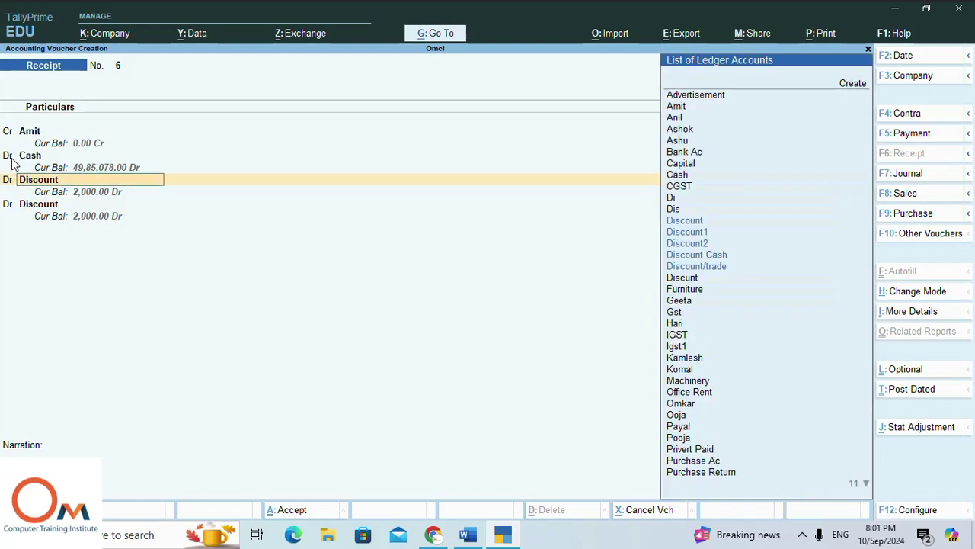
{"action": "key", "text": "Return"}
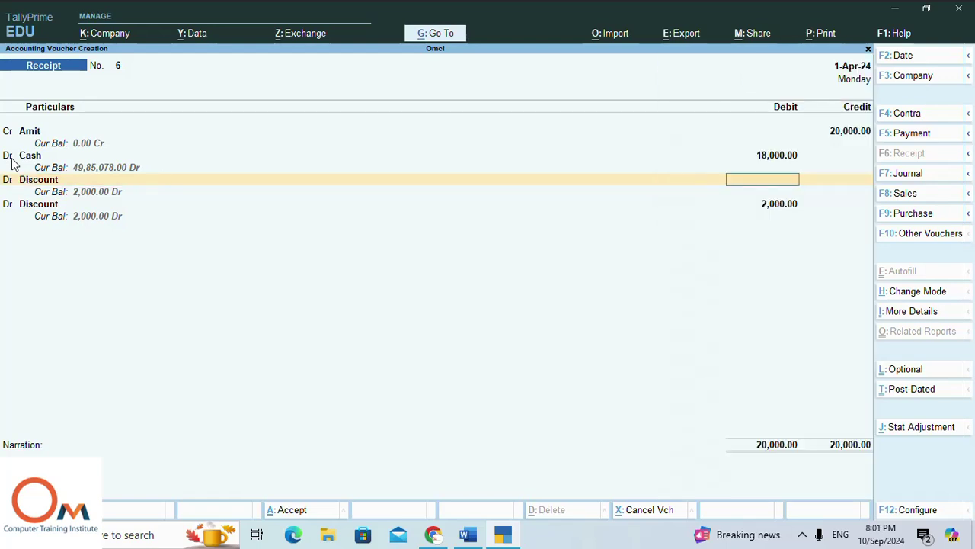
{"action": "type", "text": "2000"}
{"action": "key", "text": "Return"}
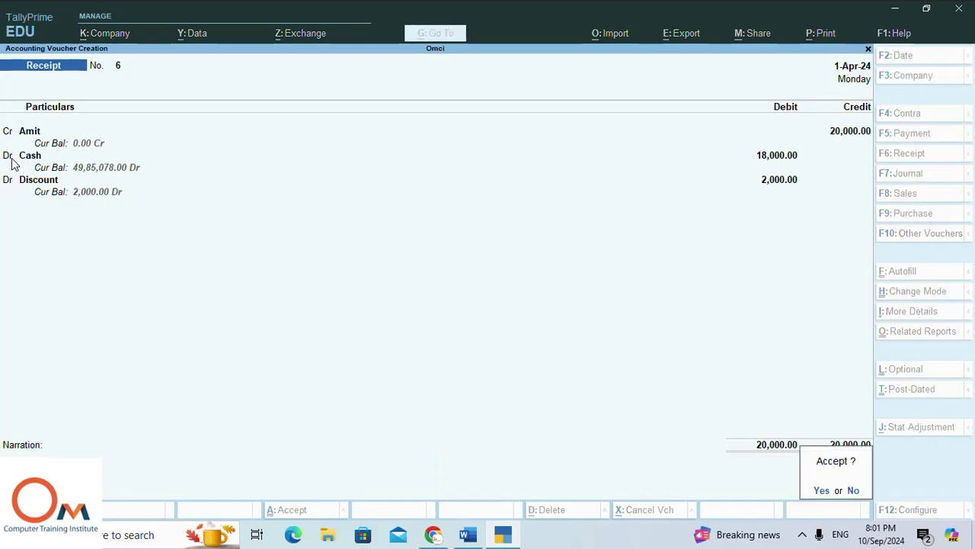
{"action": "key", "text": "Return"}
{"action": "key", "text": "y"}
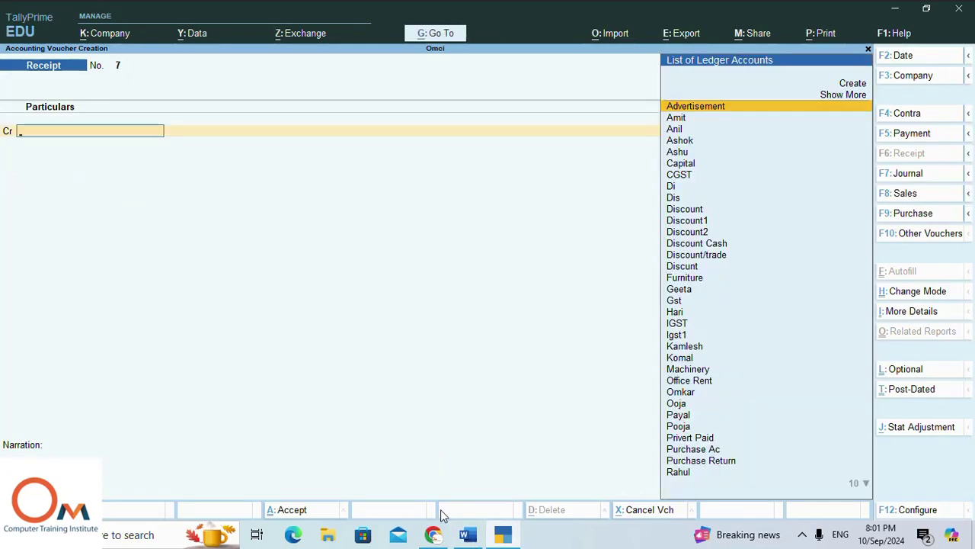
Check the due amount of the second receipt entry in the Word tally notes and return to TallyPrime
{"action": "left_click", "coordinate": [467, 535]}
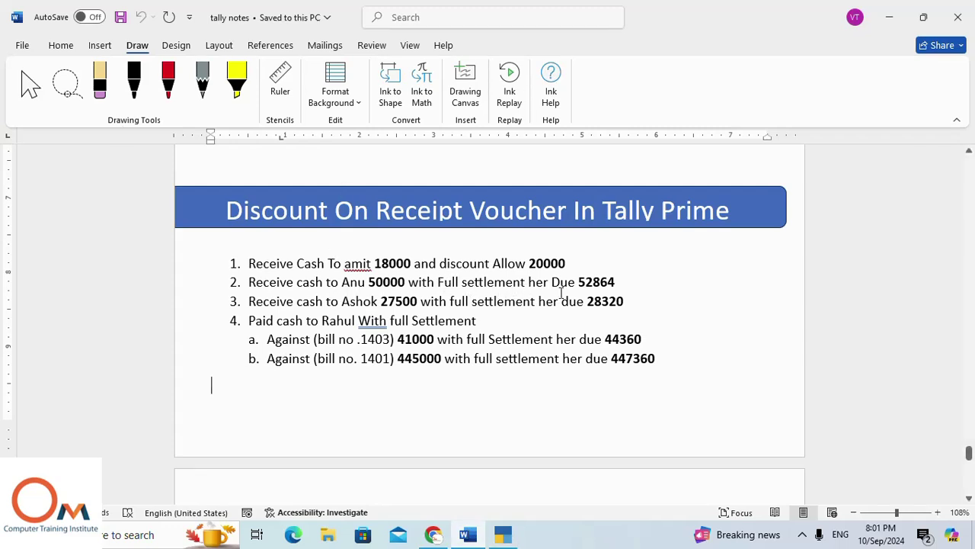
{"action": "left_click_drag", "start_coordinate": [581, 283], "coordinate": [655, 287]}
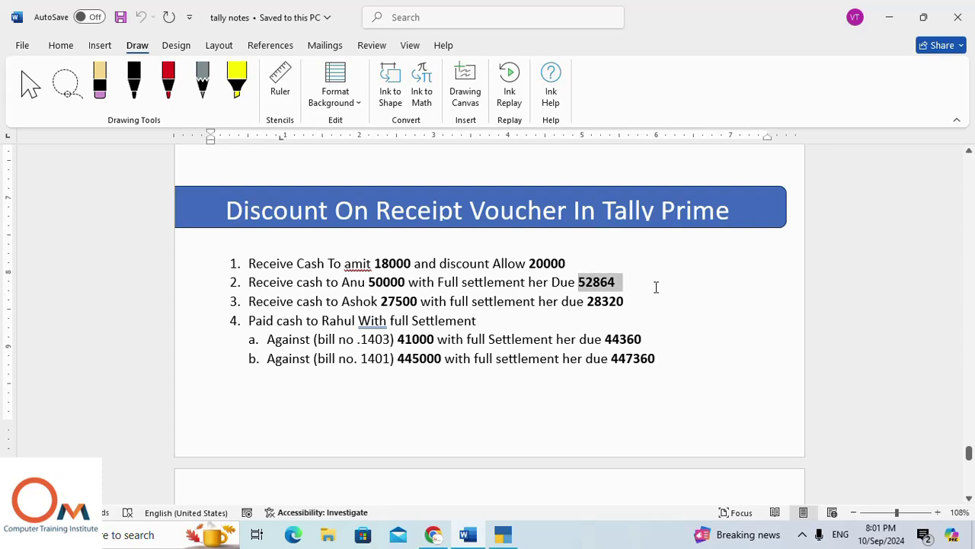
{"action": "left_click", "coordinate": [502, 535]}
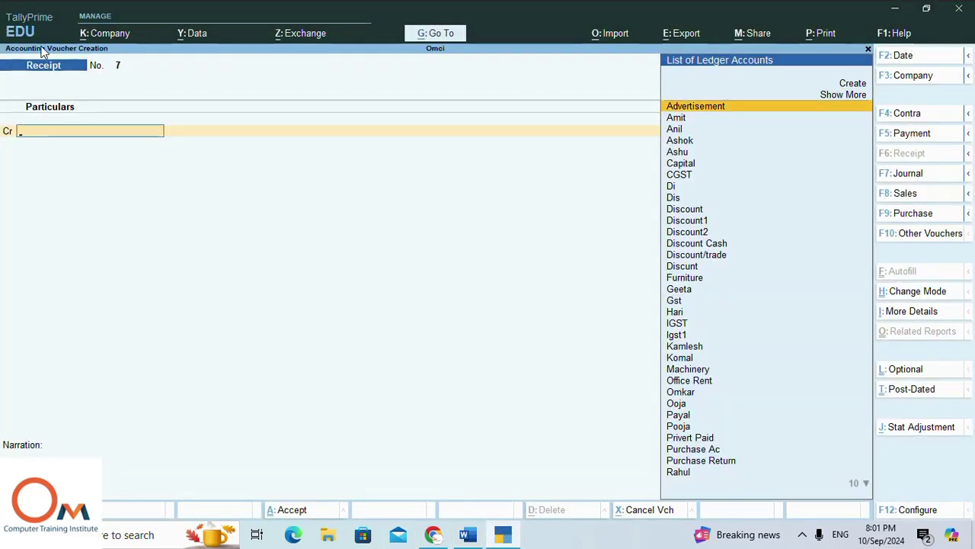
Credit the ledger of the customer in the second receipt entry with the full due of 52,864
{"action": "type", "text": "A"}
{"action": "key", "text": "Down"}
{"action": "key", "text": "Down"}
{"action": "key", "text": "Down"}
{"action": "key", "text": "Down"}
{"action": "key", "text": "Down"}
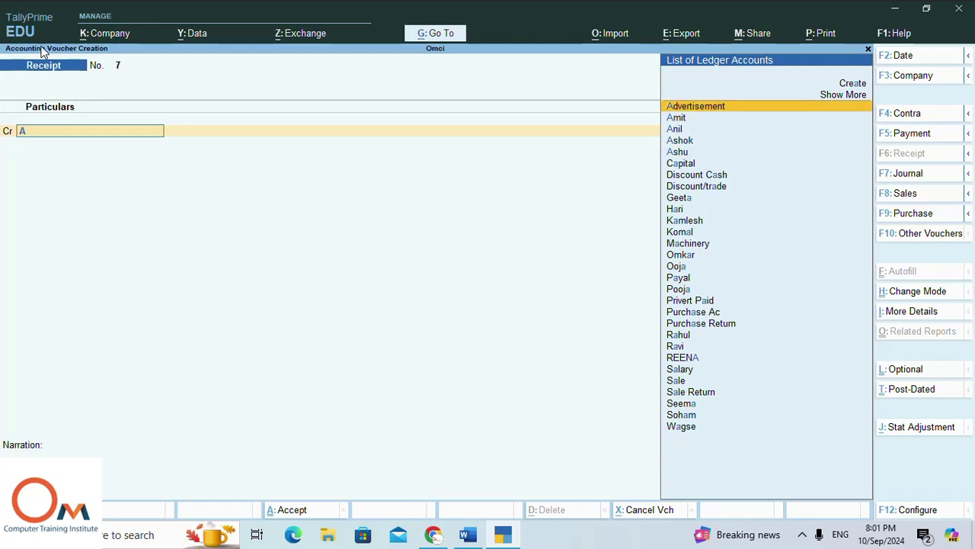
{"action": "key", "text": "Return"}
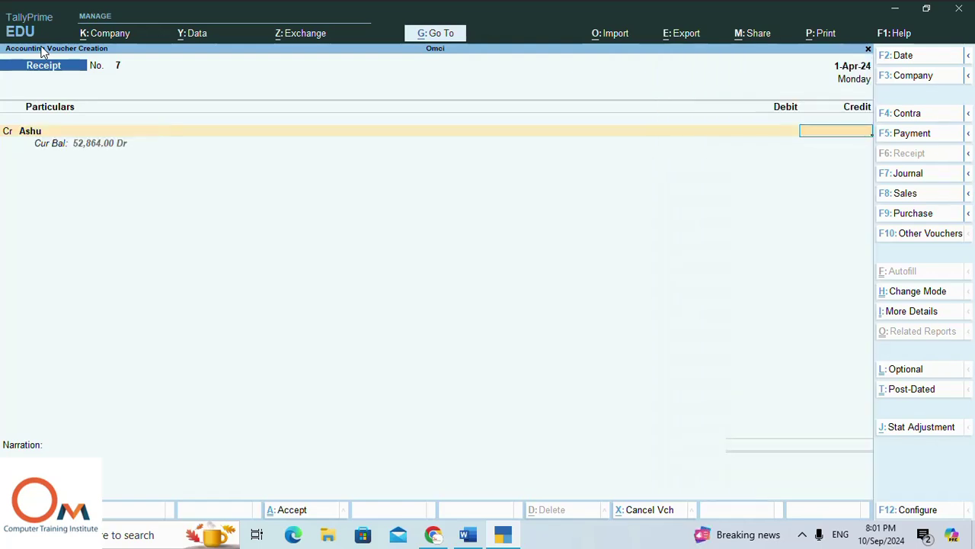
{"action": "type", "text": "5"}
{"action": "type", "text": "2,86"}
{"action": "type", "text": "4"}
{"action": "key", "text": "Return"}
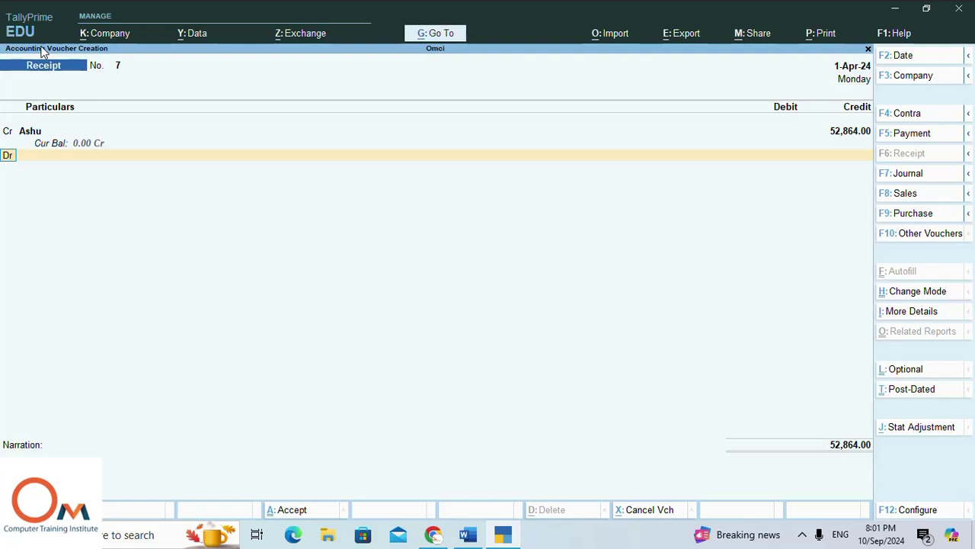
Add a debit line to the second customer's receipt voucher and choose Cash as its ledger
{"action": "key", "text": "Return"}
{"action": "type", "text": "C"}
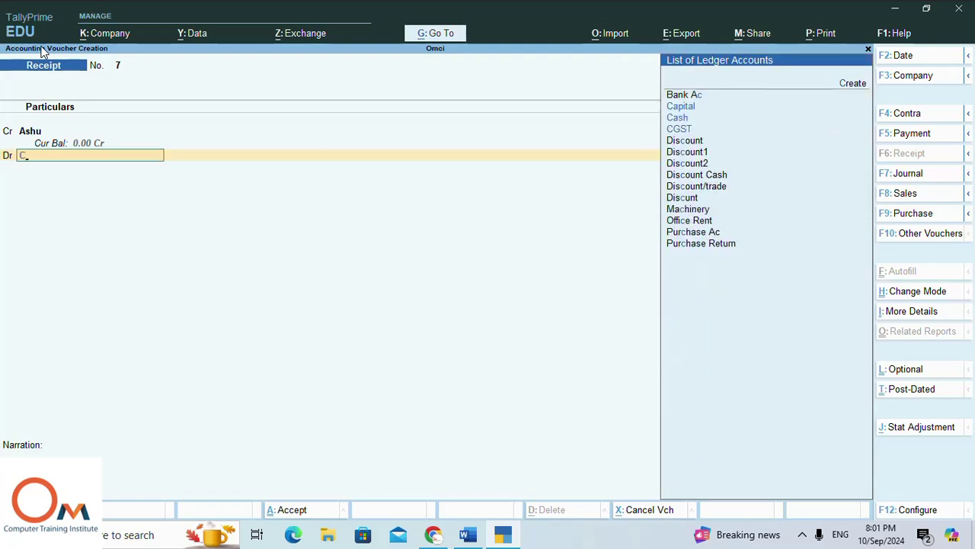
{"action": "key", "text": "Down"}
{"action": "key", "text": "Down"}
{"action": "key", "text": "Return"}
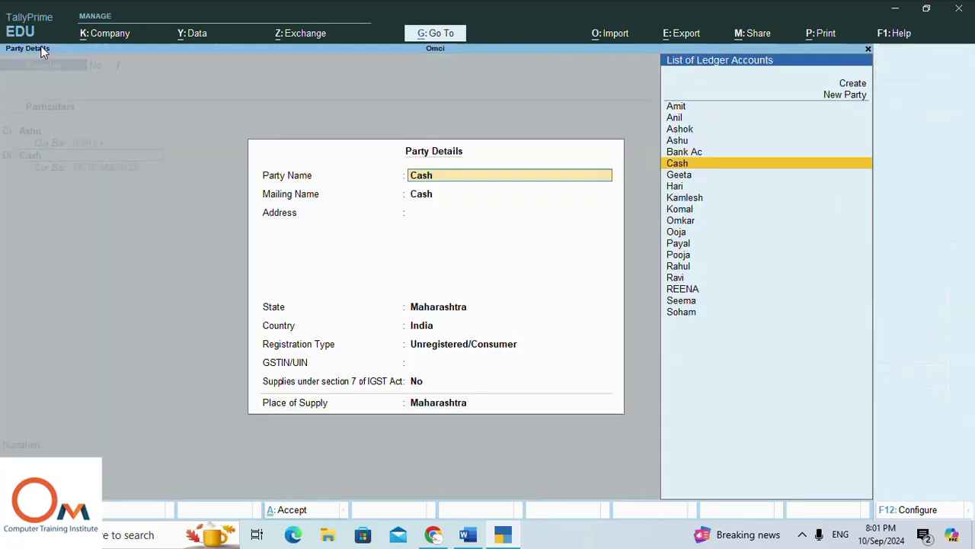
Accept the default party details for Cash and set the Cash debit amount to 50,000
{"action": "key", "text": "Return"}
{"action": "key", "text": "Return"}
{"action": "key", "text": "Return"}
{"action": "key", "text": "Return"}
{"action": "key", "text": "Return"}
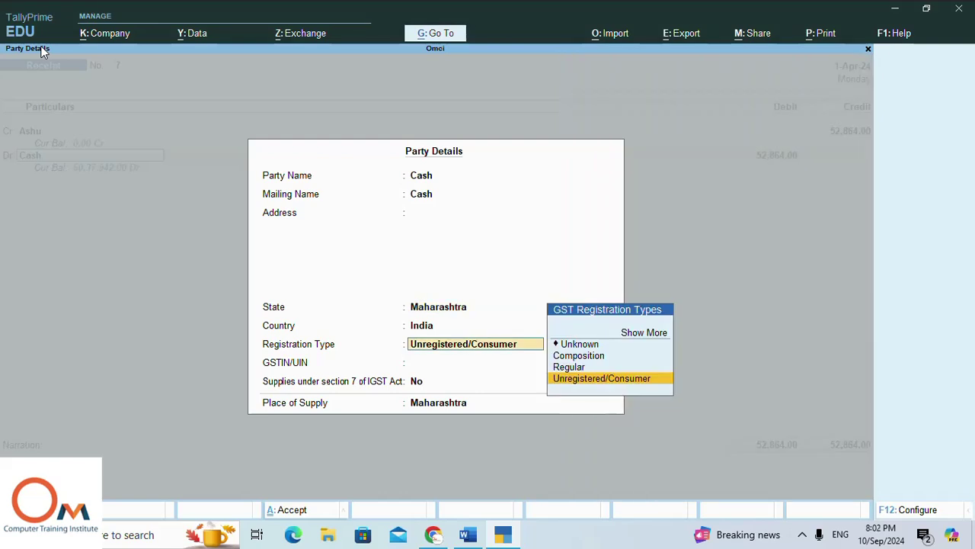
{"action": "key", "text": "Return"}
{"action": "key", "text": "Return"}
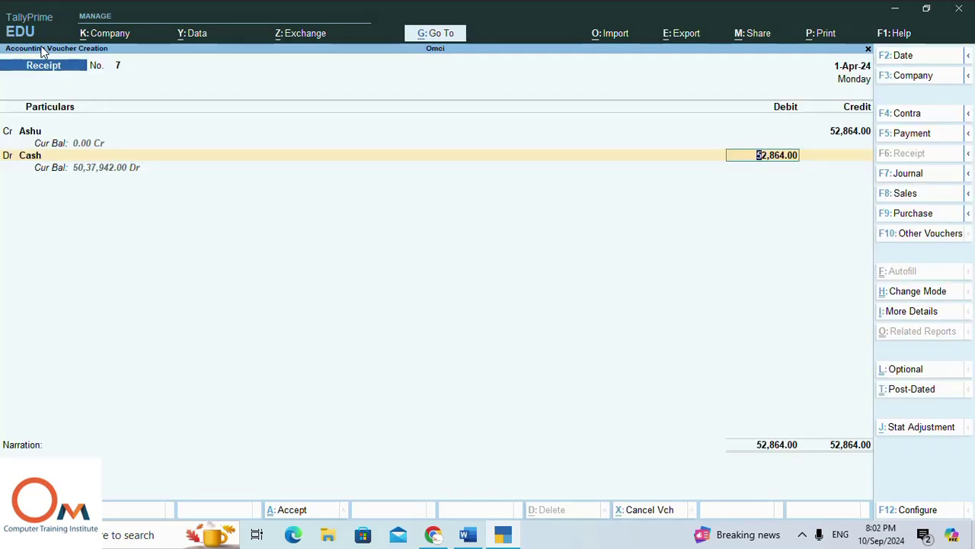
{"action": "key", "text": "BackSpace"}
{"action": "type", "text": "50,000"}
{"action": "key", "text": "Return"}
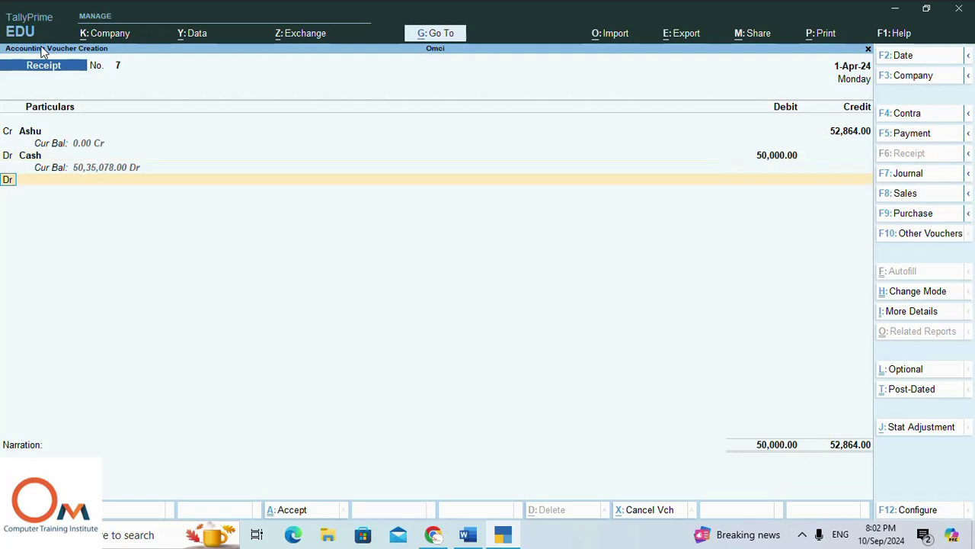
Add Discount as a second debit ledger for the remaining 2,864 and leave the narration blank
{"action": "key", "text": "Return"}
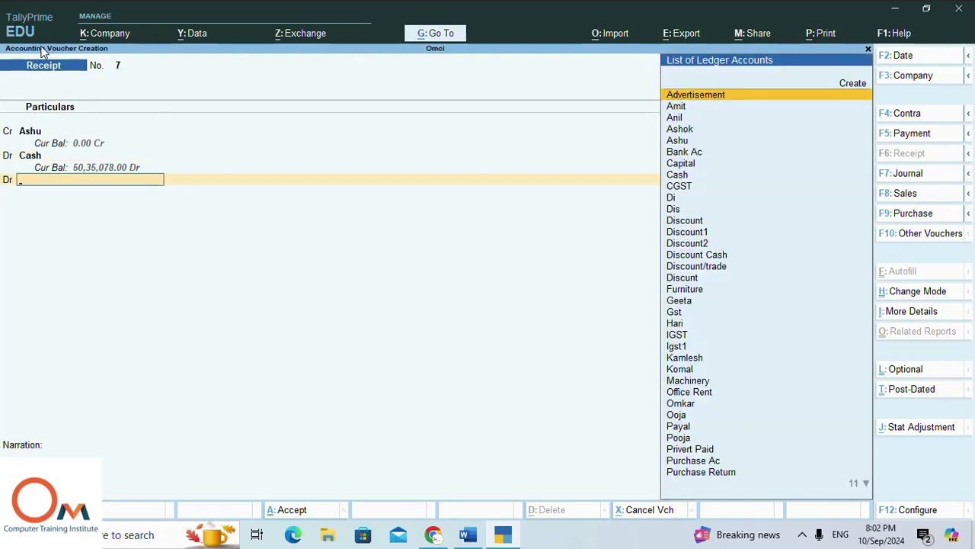
{"action": "key", "text": "Down"}
{"action": "key", "text": "Down"}
{"action": "key", "text": "Down"}
{"action": "key", "text": "Down"}
{"action": "key", "text": "Down"}
{"action": "key", "text": "Down"}
{"action": "key", "text": "Down"}
{"action": "key", "text": "Down"}
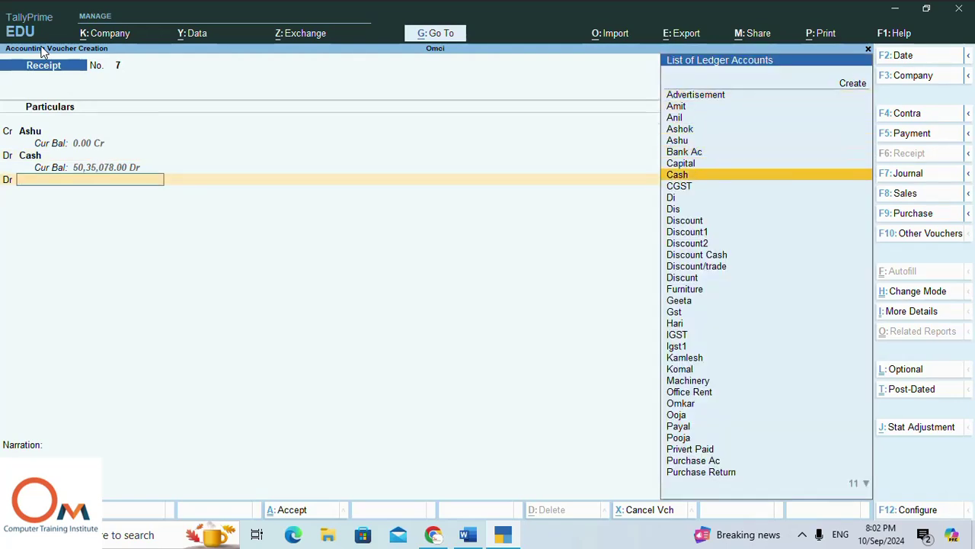
{"action": "key", "text": "Down"}
{"action": "key", "text": "Down"}
{"action": "key", "text": "Down"}
{"action": "key", "text": "Return"}
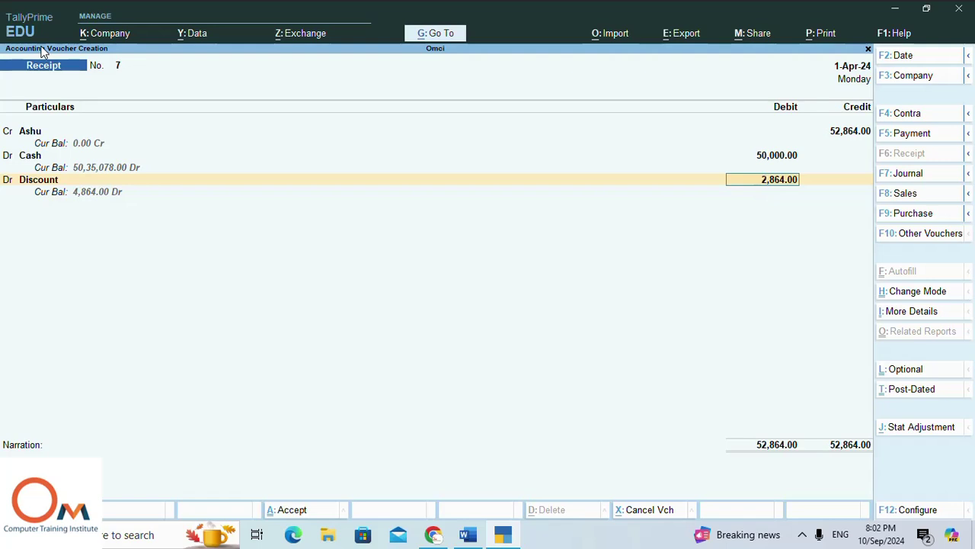
{"action": "key", "text": "Return"}
{"action": "key", "text": "Return"}
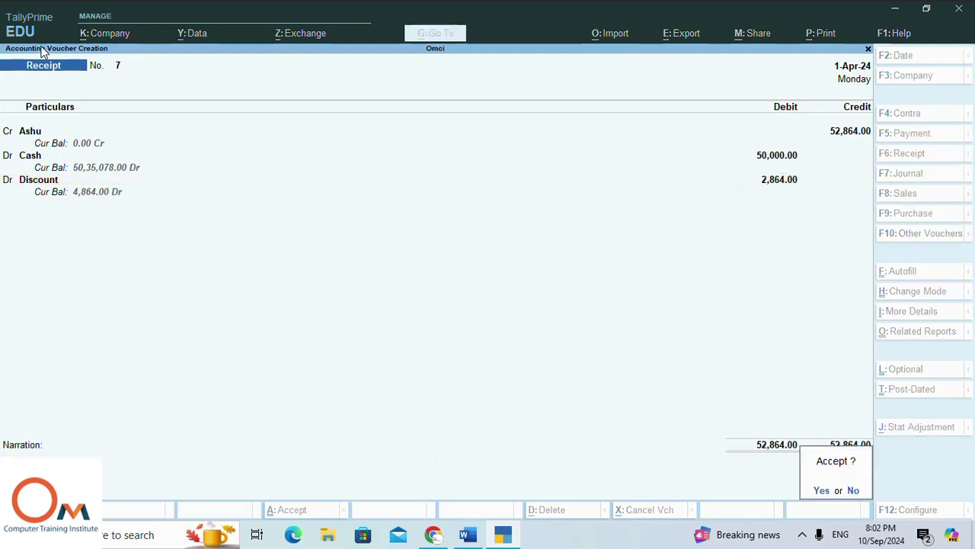
Save the second customer's receipt voucher
{"action": "key", "text": "Return"}
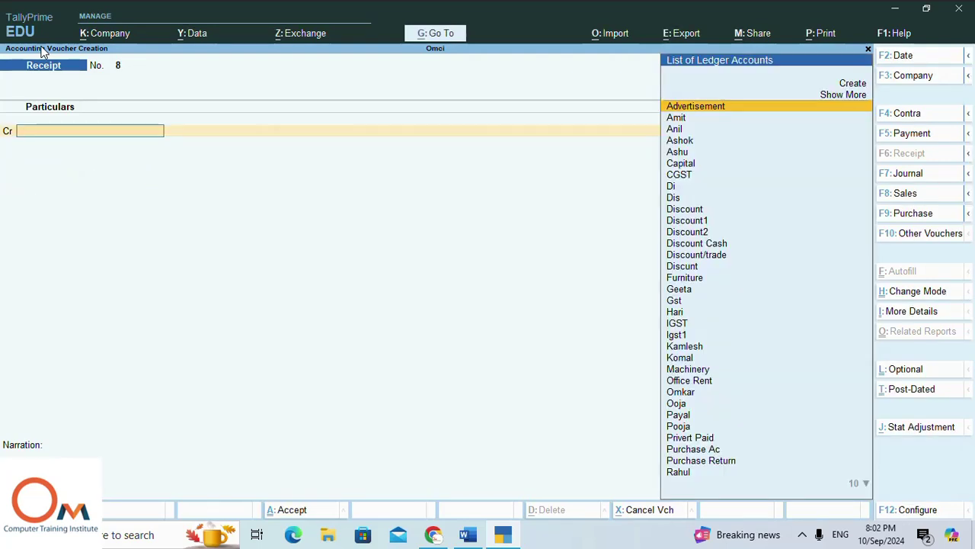
Check the second customer's ledger balance in a new receipt voucher, abandon that voucher, and reopen voucher entry
{"action": "key", "text": "Down"}
{"action": "key", "text": "Down"}
{"action": "key", "text": "Down"}
{"action": "key", "text": "Down"}
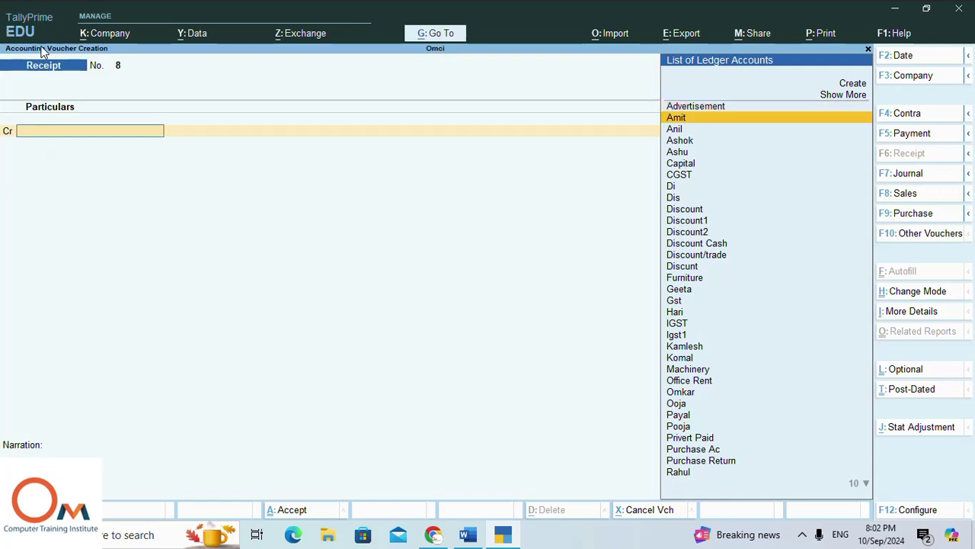
{"action": "key", "text": "Return"}
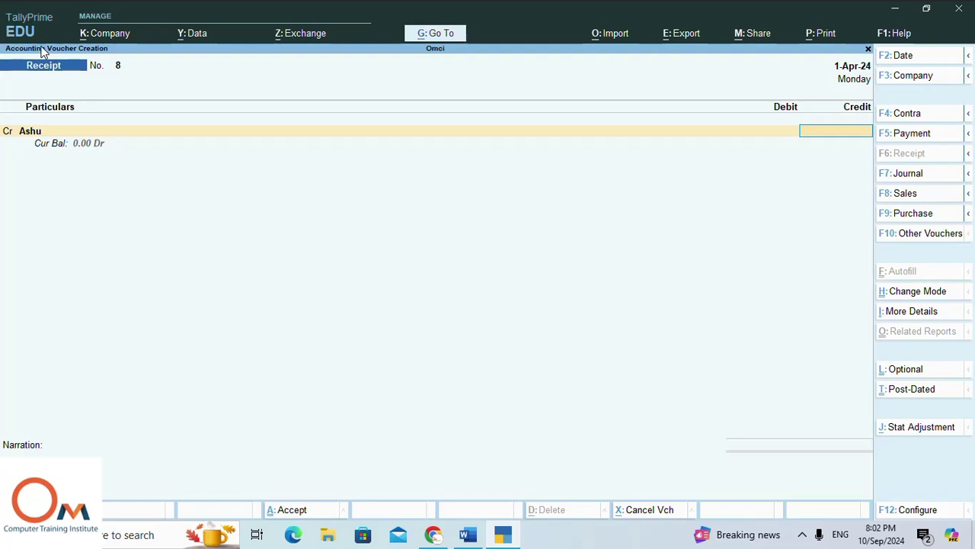
{"action": "key", "text": "Escape"}
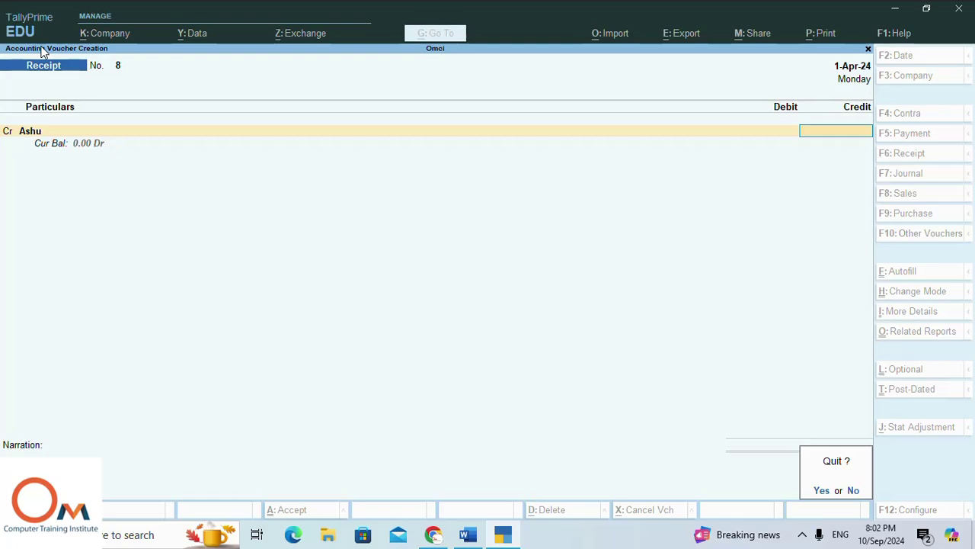
{"action": "key", "text": "y"}
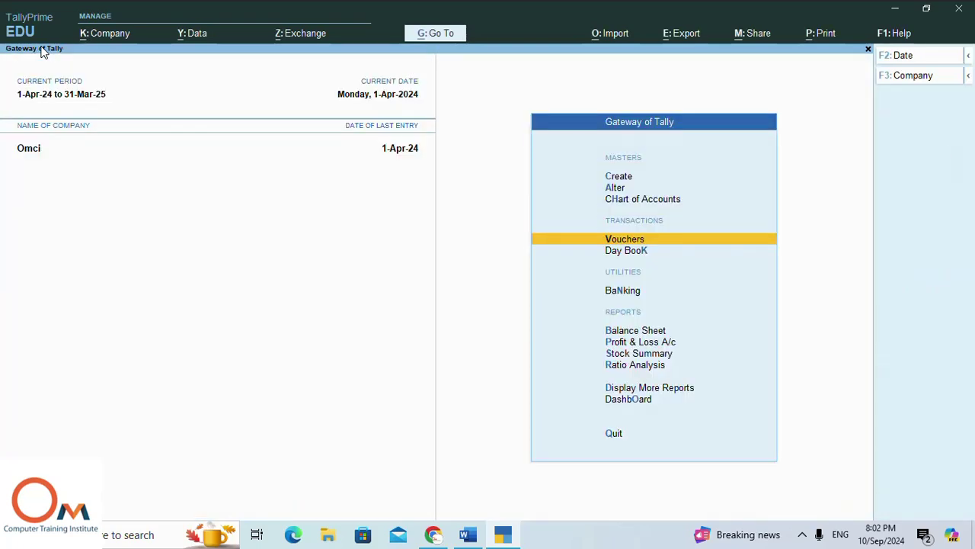
{"action": "key", "text": "Return"}
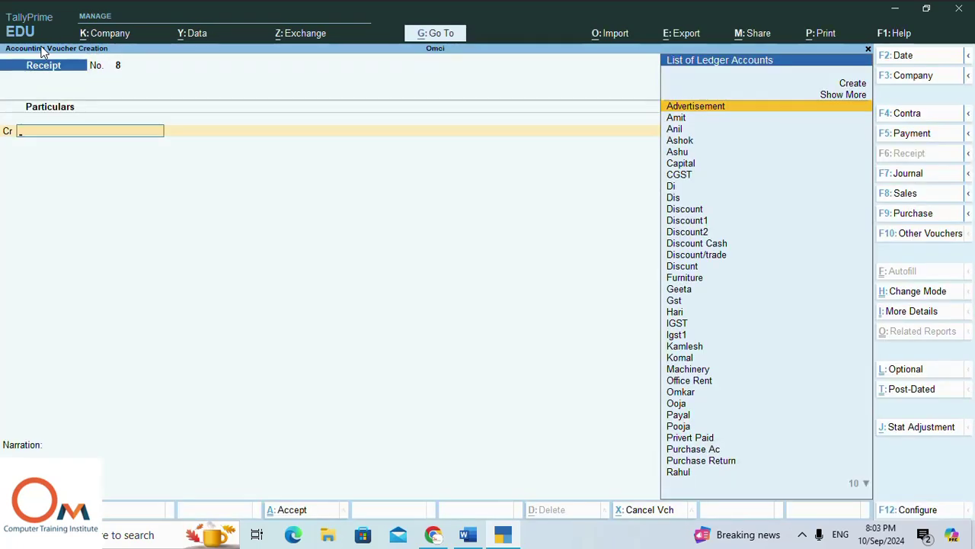
Switch to the Word notes, highlight the full due in the third receipt entry, and return to TallyPrime
{"action": "left_click", "coordinate": [469, 536]}
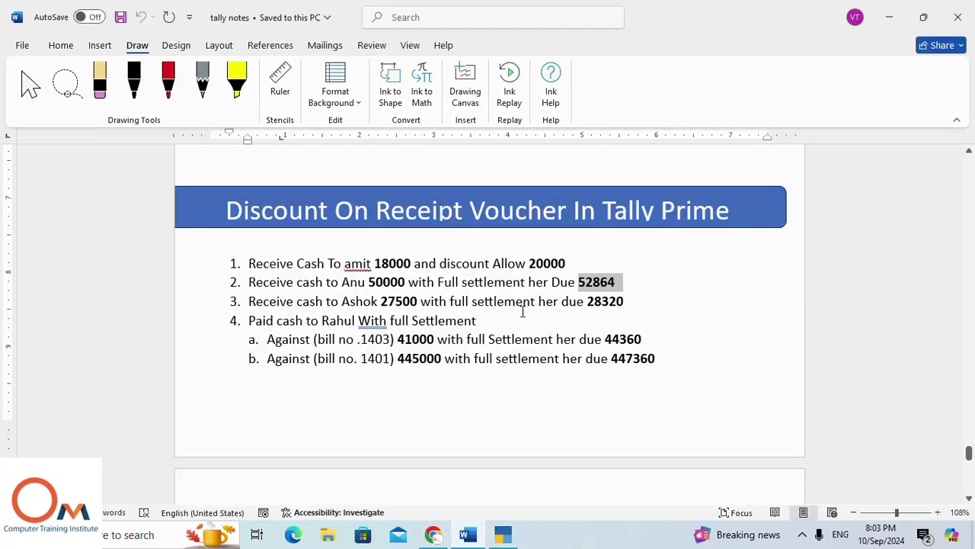
{"action": "left_click_drag", "start_coordinate": [588, 301], "coordinate": [624, 300]}
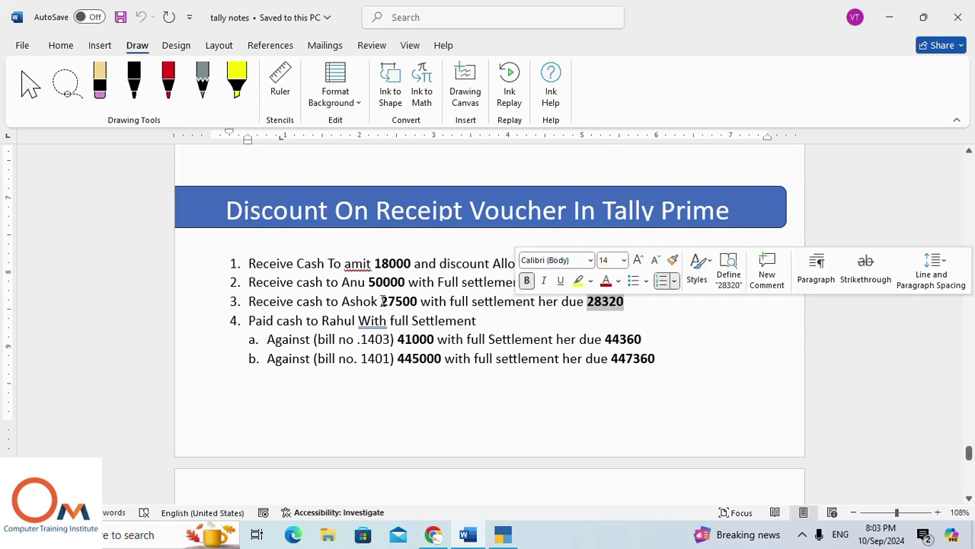
{"action": "left_click", "coordinate": [518, 323]}
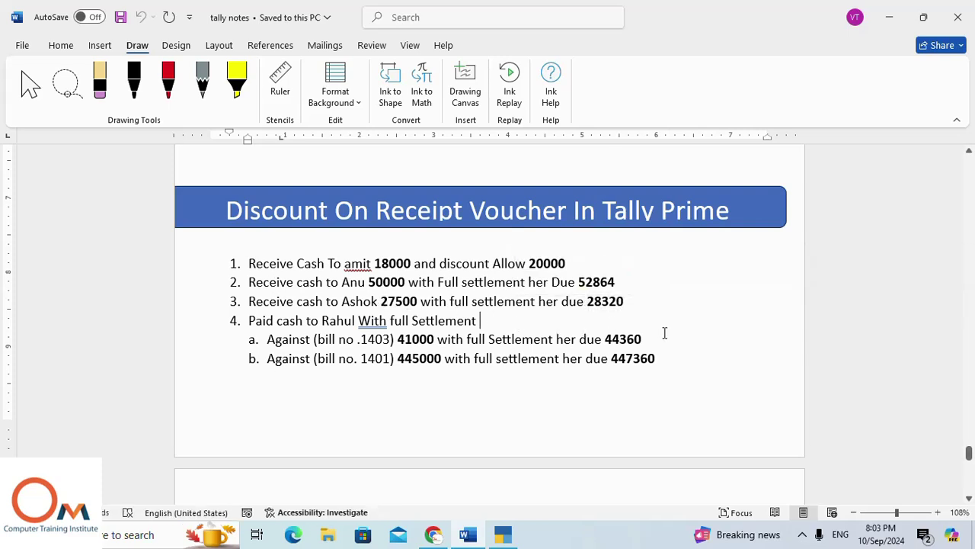
{"action": "left_click_drag", "start_coordinate": [585, 302], "coordinate": [634, 313]}
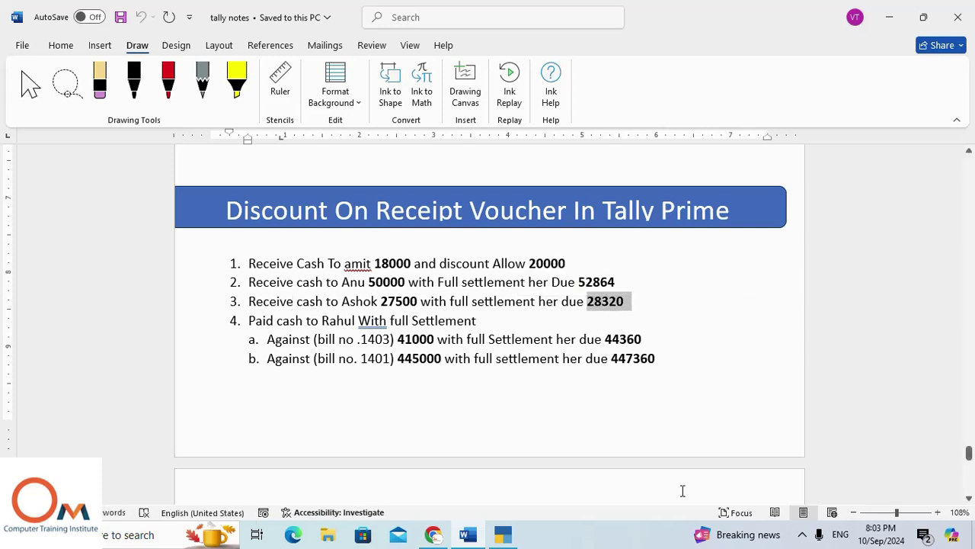
{"action": "left_click", "coordinate": [503, 534]}
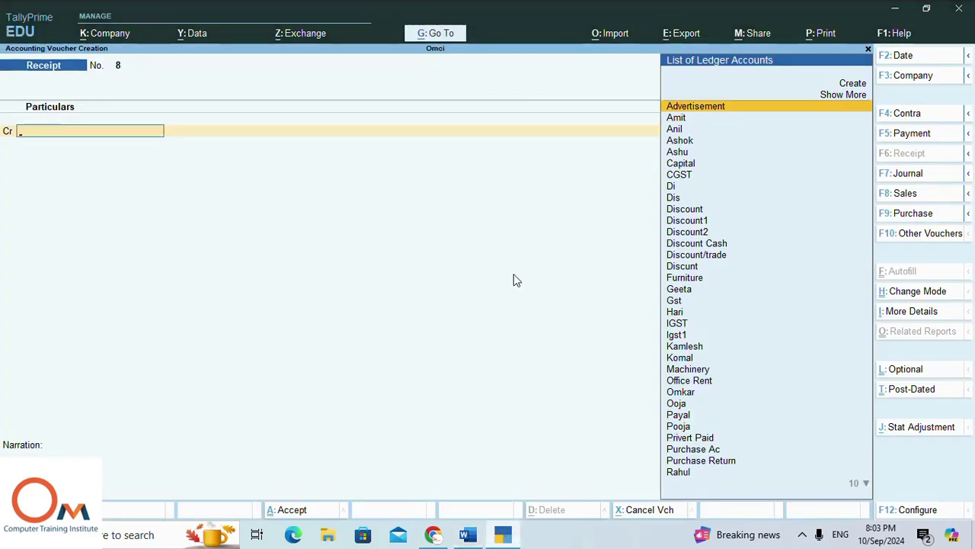
Credit the ledger of the customer in the third receipt entry with the full due of 28,320
{"action": "type", "text": "A"}
{"action": "key", "text": "Down"}
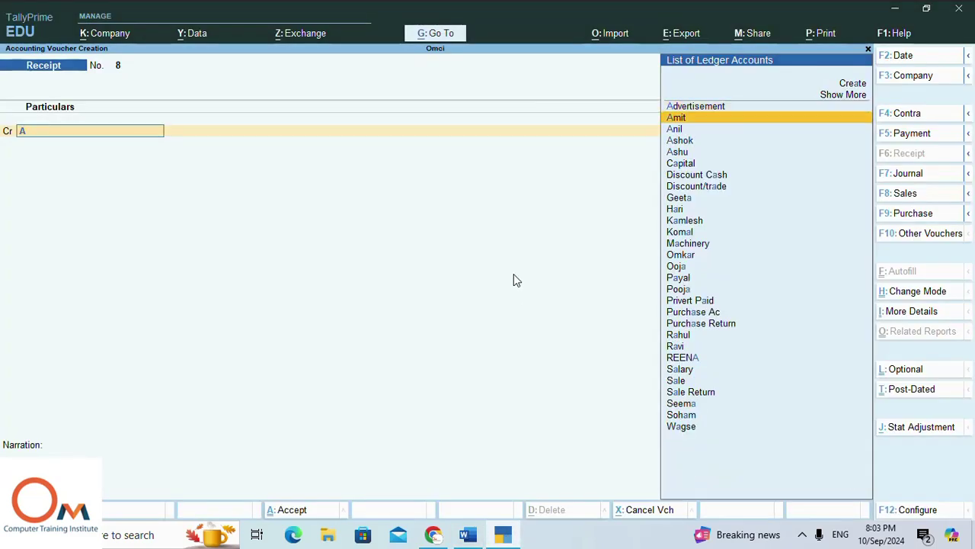
{"action": "key", "text": "Down"}
{"action": "key", "text": "Down"}
{"action": "key", "text": "Return"}
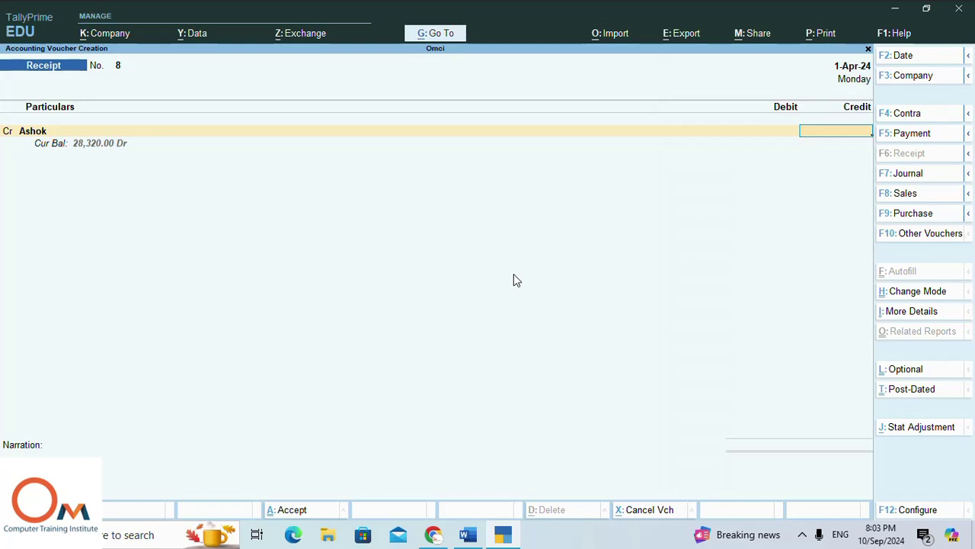
{"action": "type", "text": "28320"}
{"action": "key", "text": "Return"}
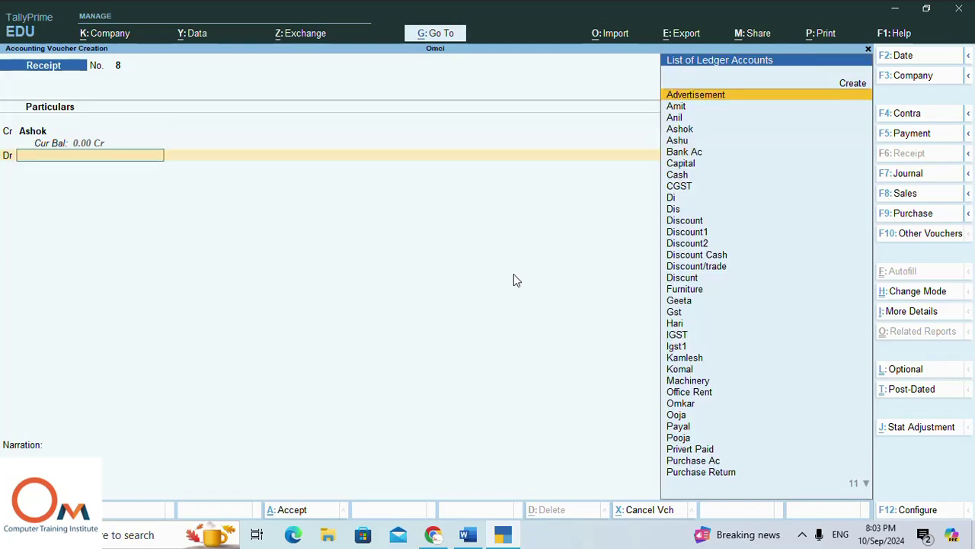
Add Cash as the debit ledger of the third customer's receipt voucher and accept its default party details
{"action": "type", "text": "C"}
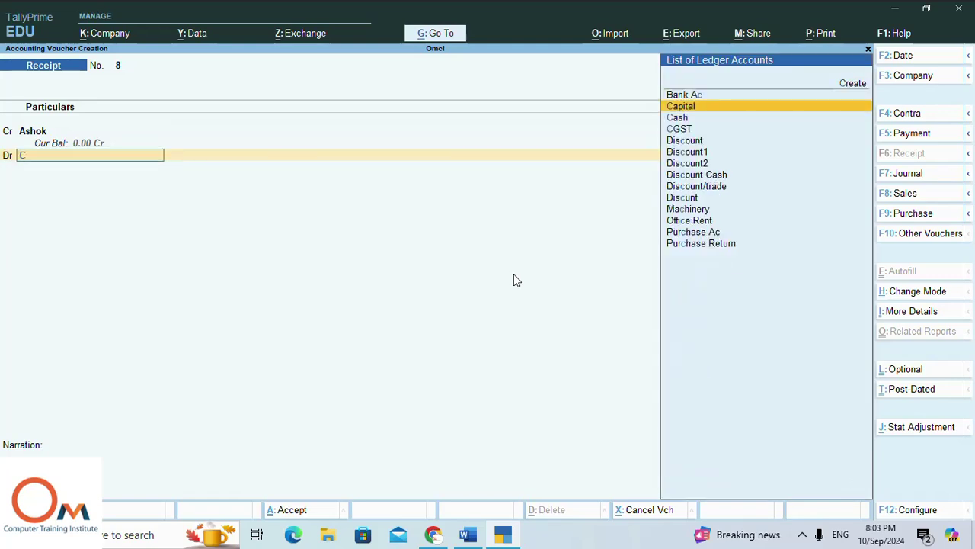
{"action": "key", "text": "Down"}
{"action": "key", "text": "Return"}
{"action": "key", "text": "Return"}
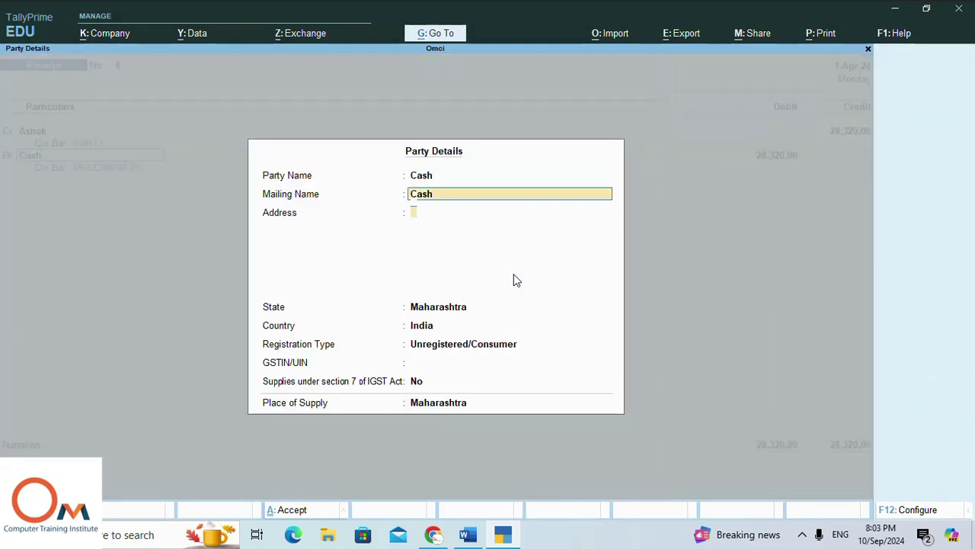
{"action": "key", "text": "Return"}
{"action": "key", "text": "Return"}
{"action": "key", "text": "Return"}
{"action": "key", "text": "Return"}
{"action": "key", "text": "Return"}
{"action": "key", "text": "Return"}
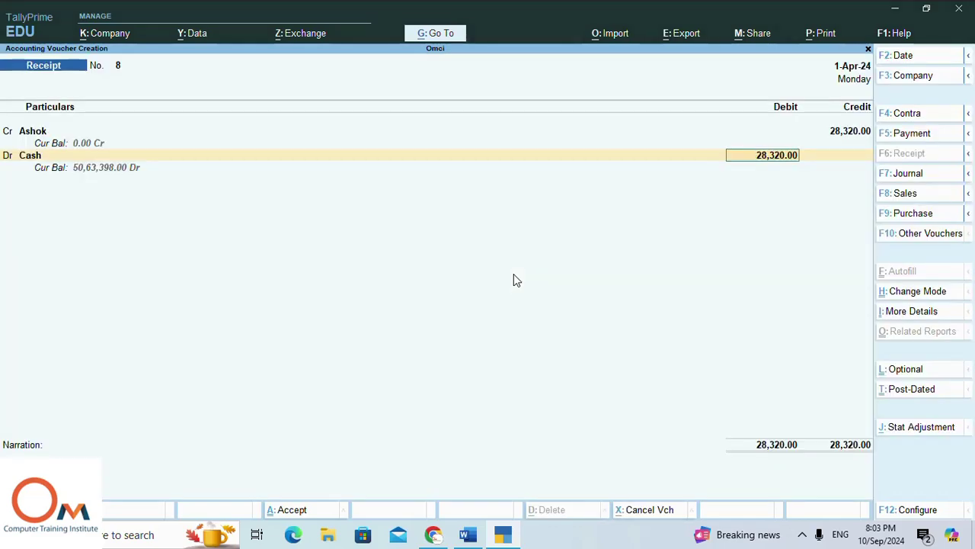
Check the third entry's received amount in the Word notes and set the Cash debit in TallyPrime to 27,500
{"action": "key", "text": "alt+Tab"}
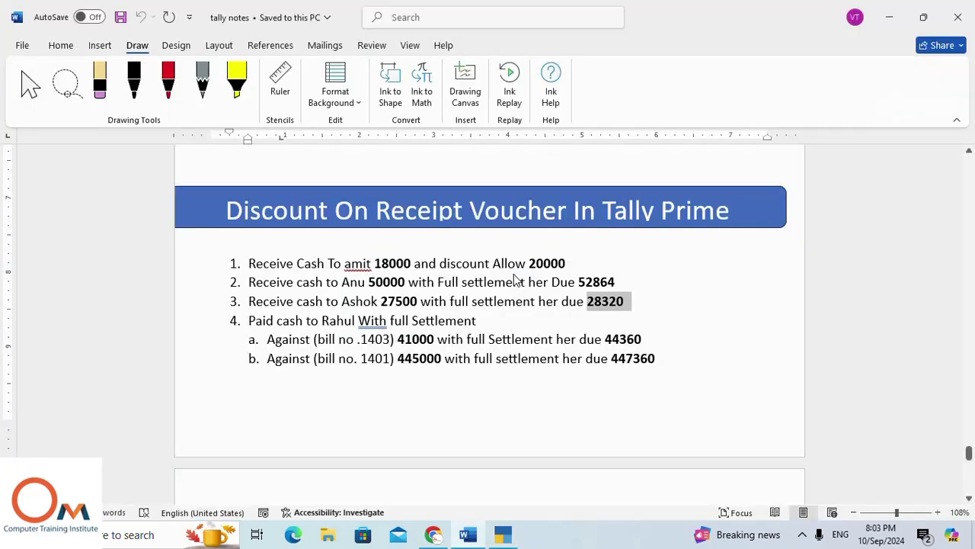
{"action": "key", "text": "alt+Tab"}
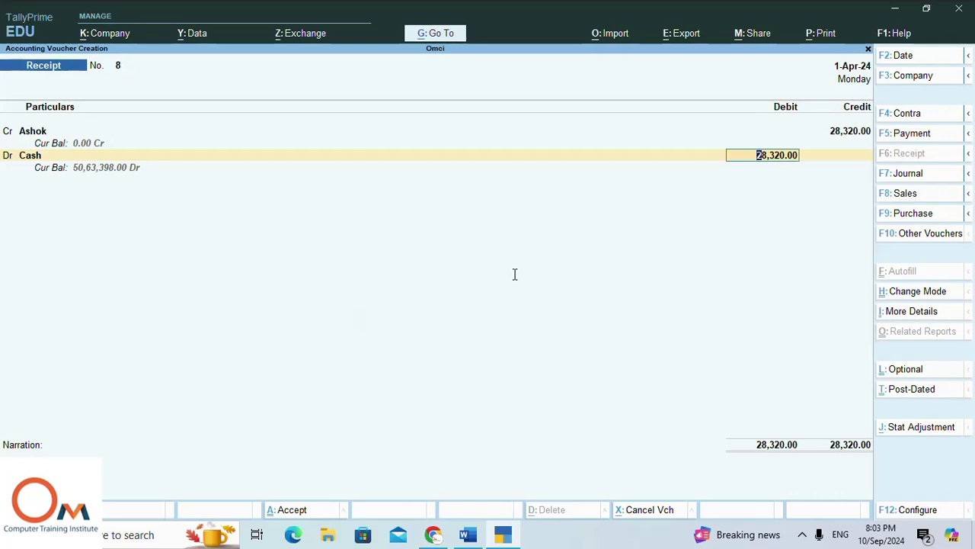
{"action": "type", "text": "27500"}
{"action": "key", "text": "Return"}
{"action": "key", "text": "Return"}
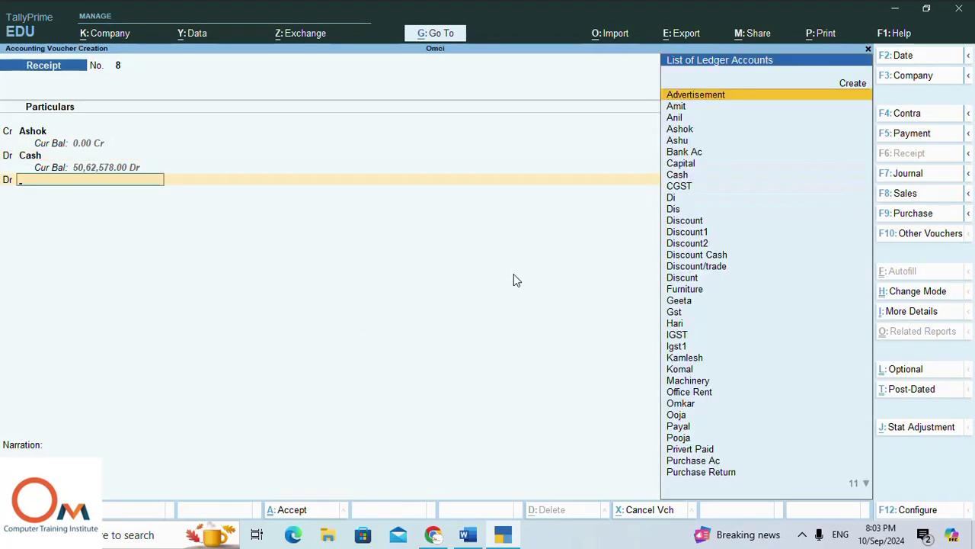
Add Discount as a second debit ledger for the remaining 820, leave the narration blank, and save the voucher
{"action": "key", "text": "Down"}
{"action": "key", "text": "Down"}
{"action": "key", "text": "Down"}
{"action": "key", "text": "Down"}
{"action": "key", "text": "Down"}
{"action": "key", "text": "Down"}
{"action": "key", "text": "Down"}
{"action": "key", "text": "Down"}
{"action": "key", "text": "Down"}
{"action": "key", "text": "Down"}
{"action": "key", "text": "Down"}
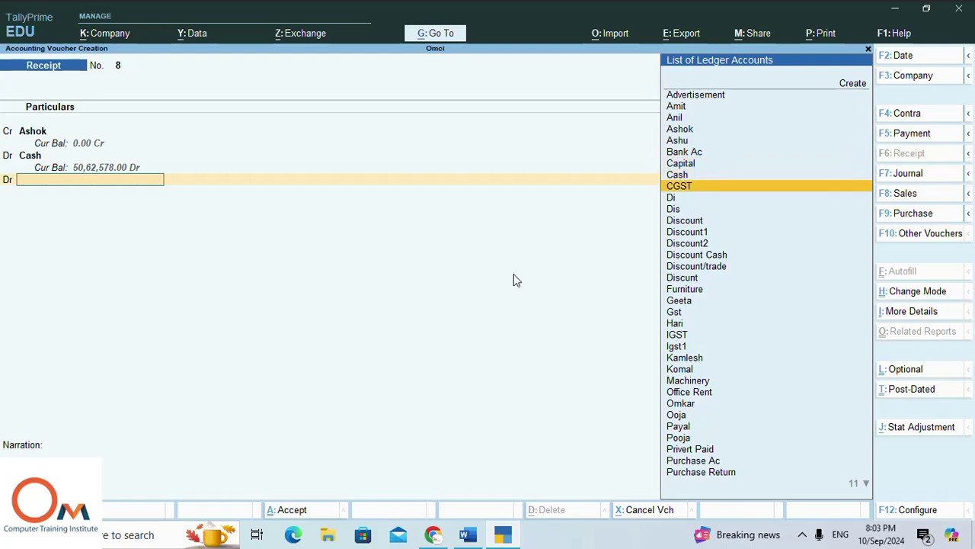
{"action": "key", "text": "Return"}
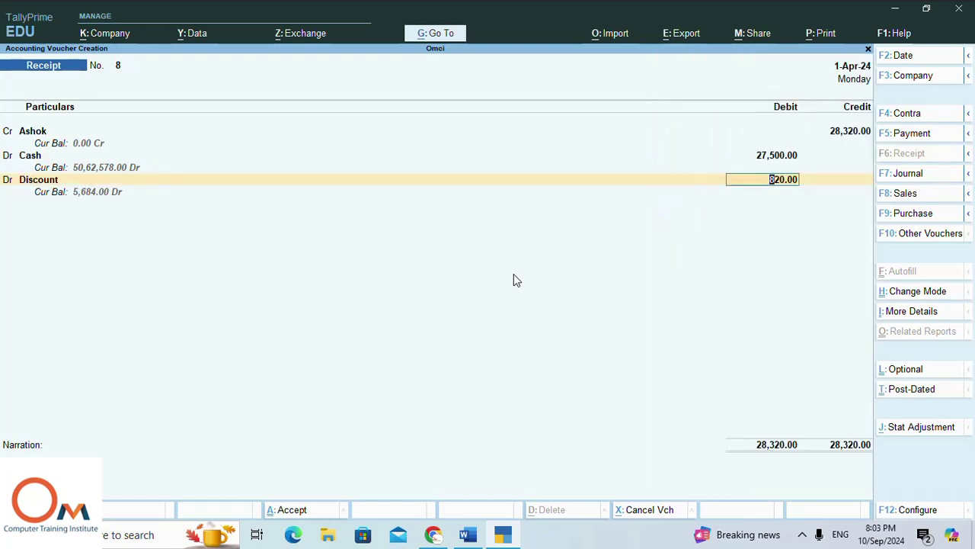
{"action": "key", "text": "Return"}
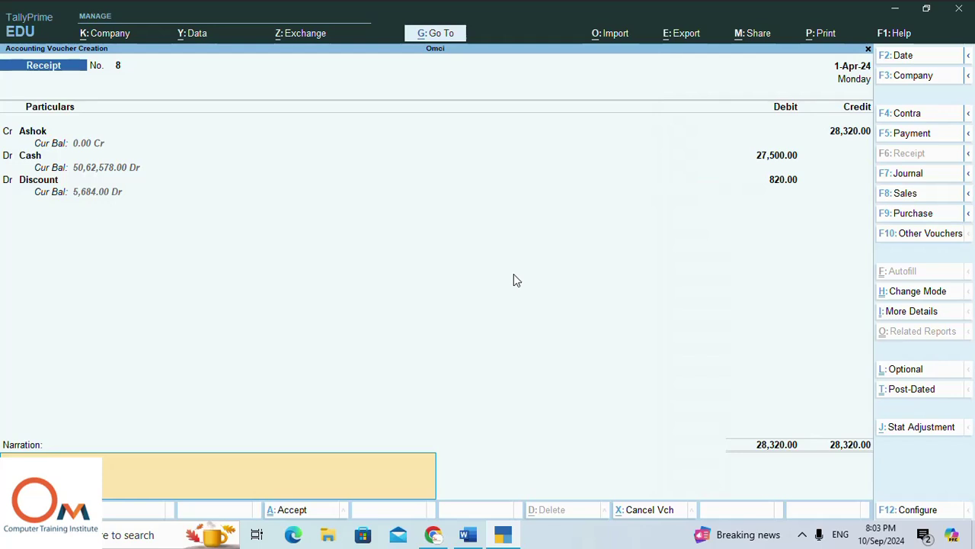
{"action": "key", "text": "Return"}
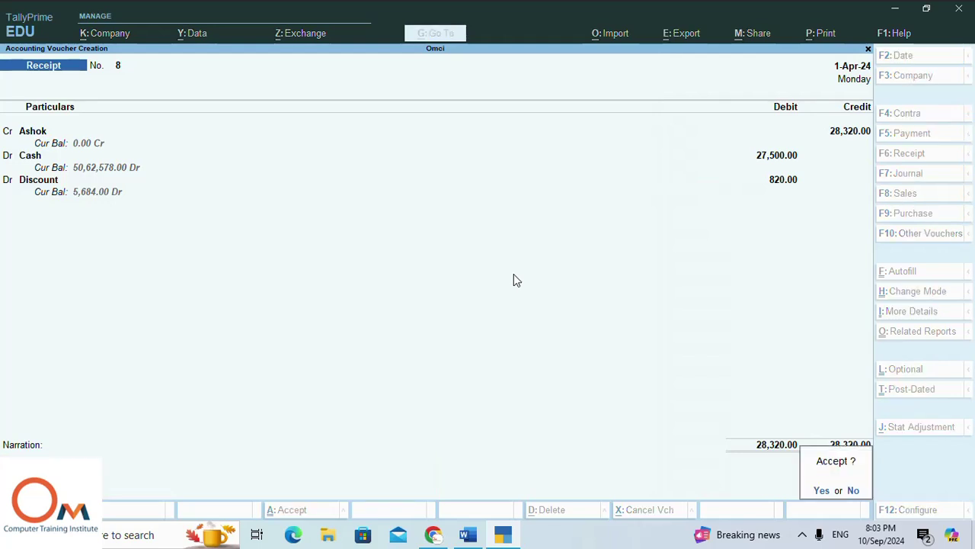
{"action": "key", "text": "Return"}
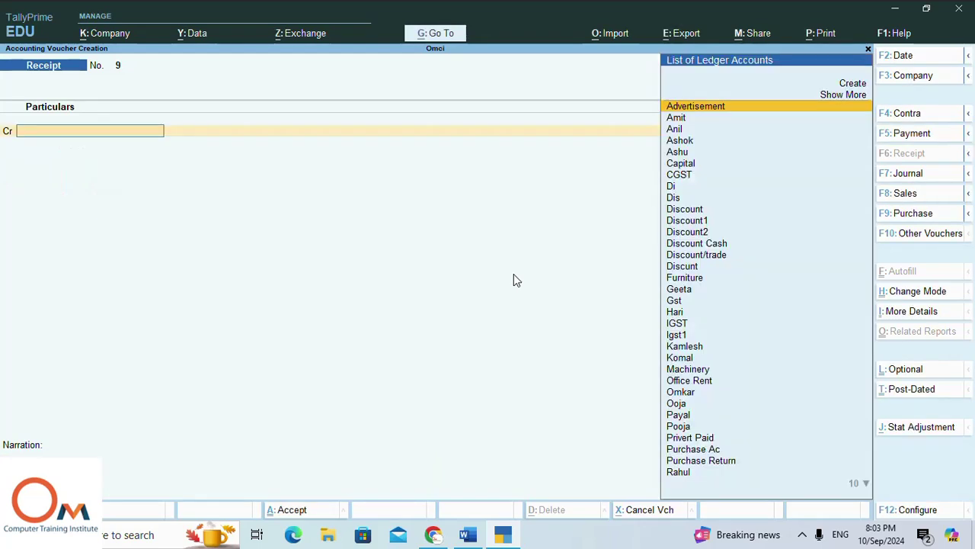
Switch to the Word notes and replace "Paid" with "Received" at the start of the fourth entry
{"action": "left_click", "coordinate": [468, 534]}
{"action": "scroll", "coordinate": [381, 297], "scroll_direction": "down", "scroll_amount": 1}
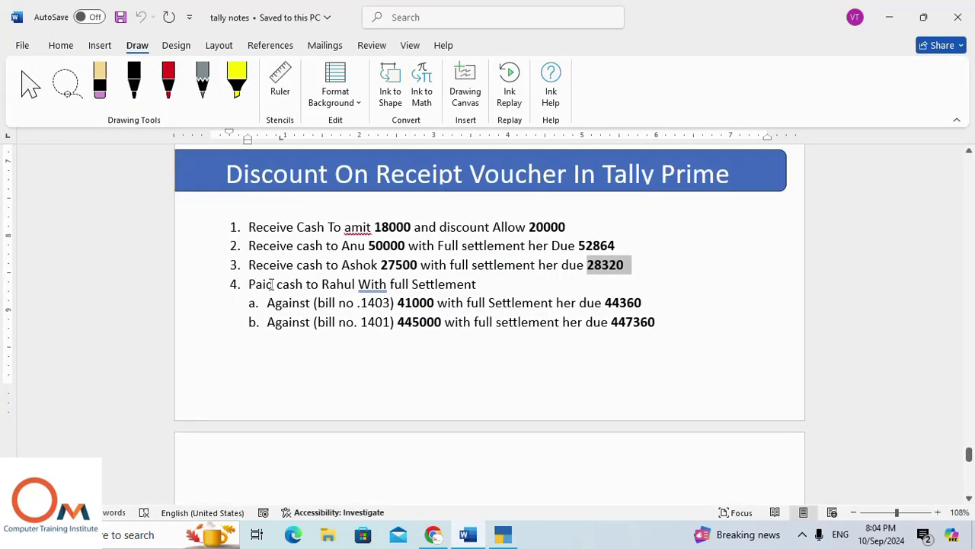
{"action": "left_click_drag", "start_coordinate": [274, 284], "coordinate": [248, 285]}
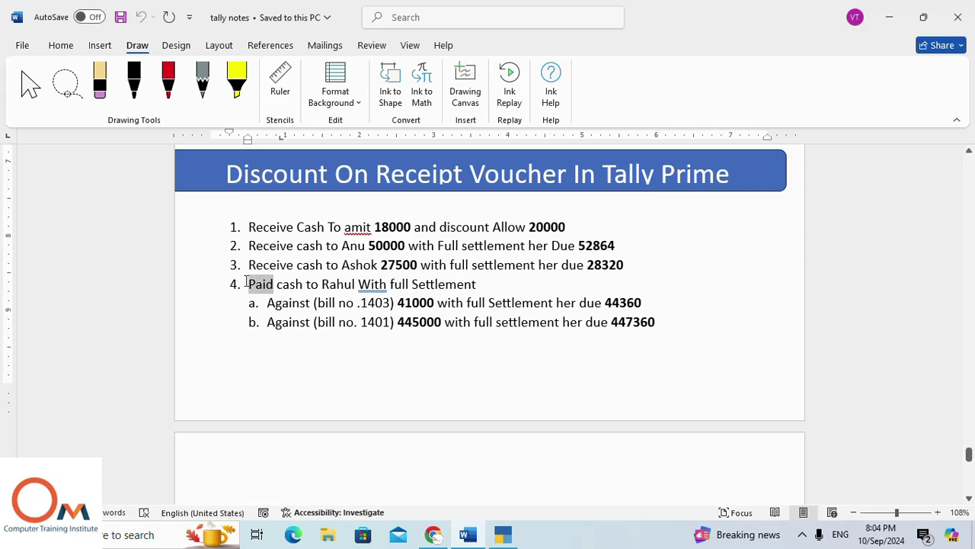
{"action": "key", "text": "Delete"}
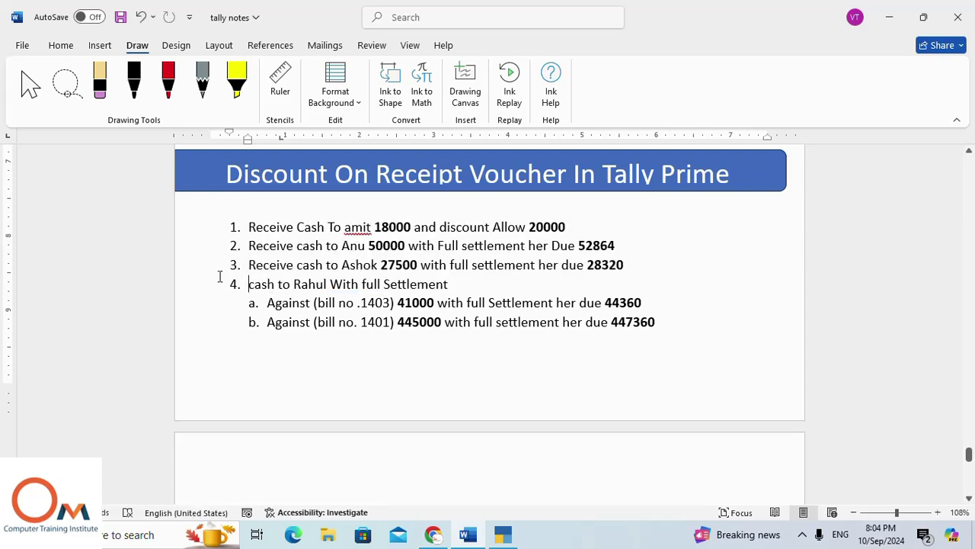
{"action": "type", "text": "Re"}
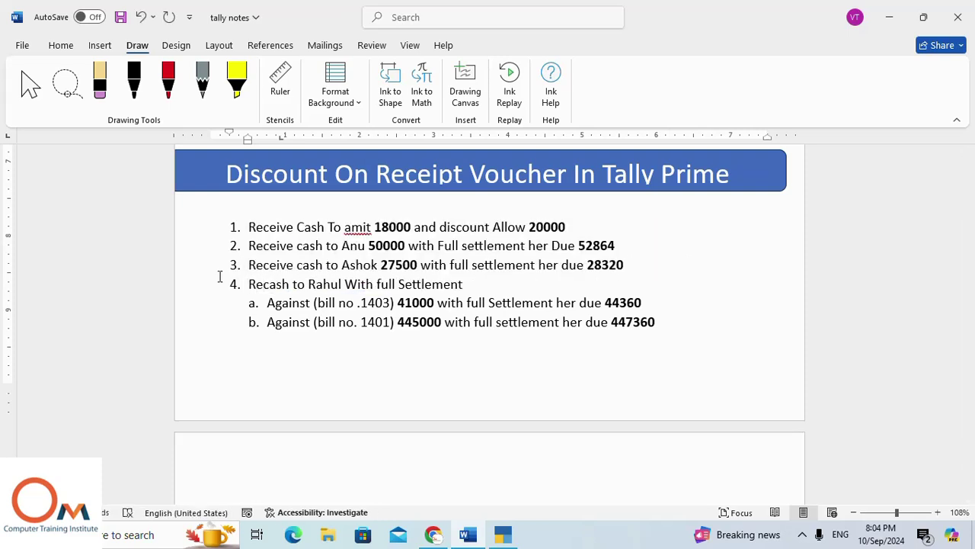
{"action": "type", "text": "ceived"}
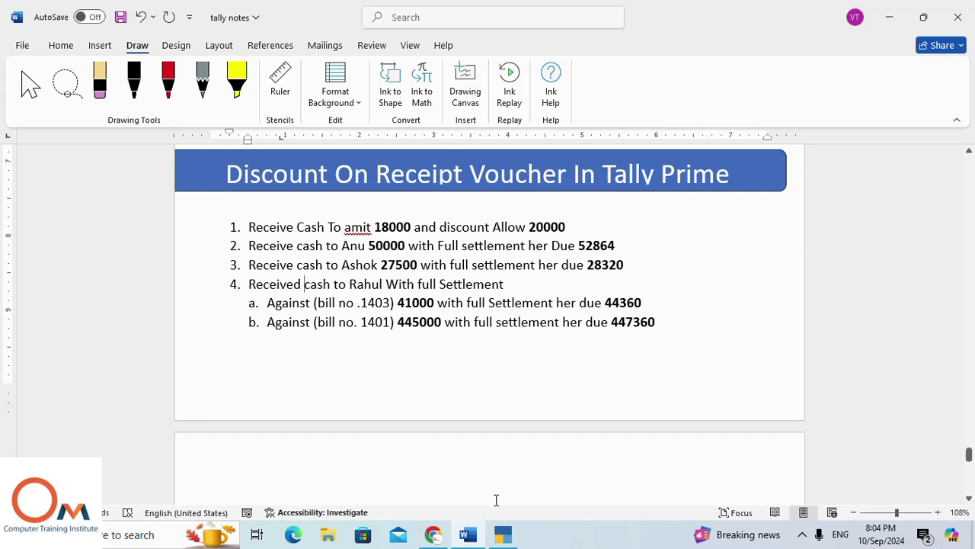
In TallyPrime, choose the fourth entry's customer as the new receipt's credit ledger and consult the bill amounts in the Word notes
{"action": "left_click", "coordinate": [503, 534]}
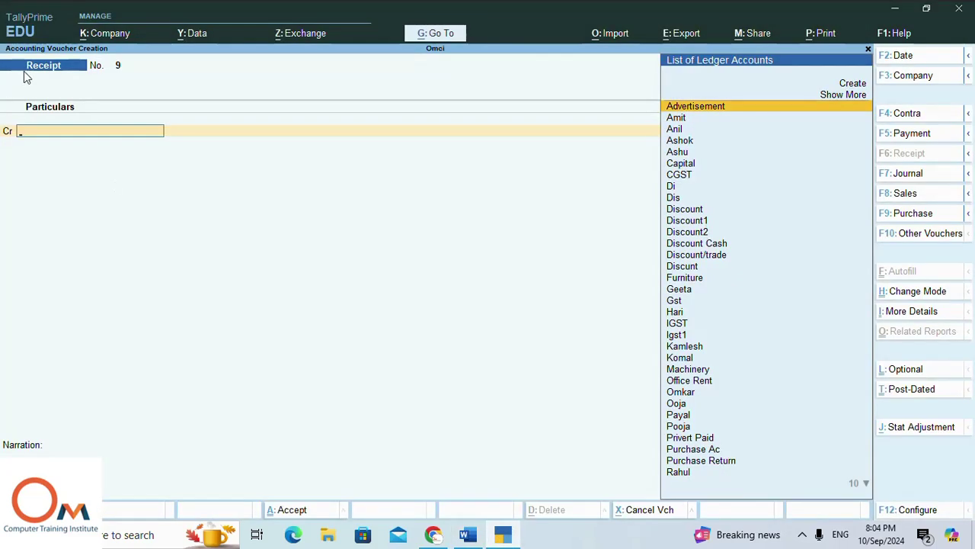
{"action": "type", "text": "Rahu"}
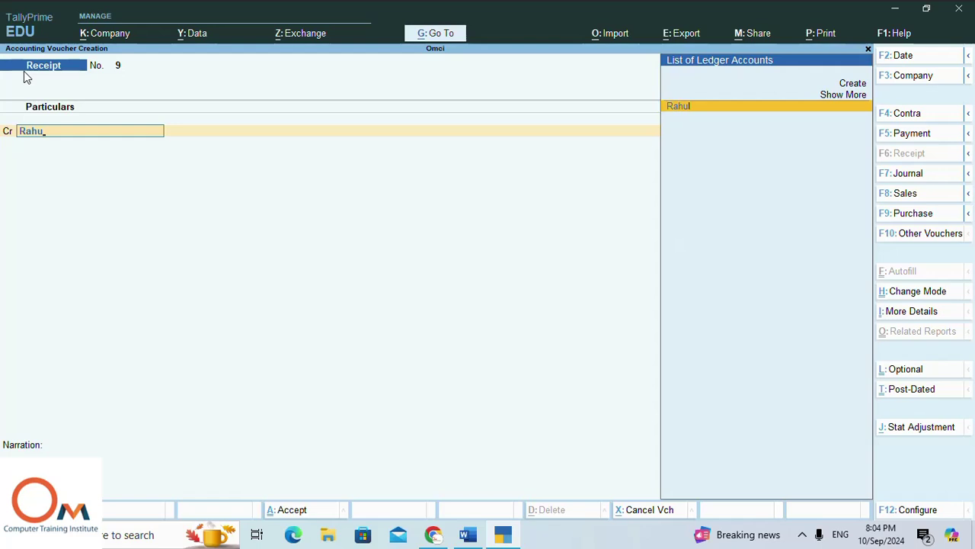
{"action": "key", "text": "Return"}
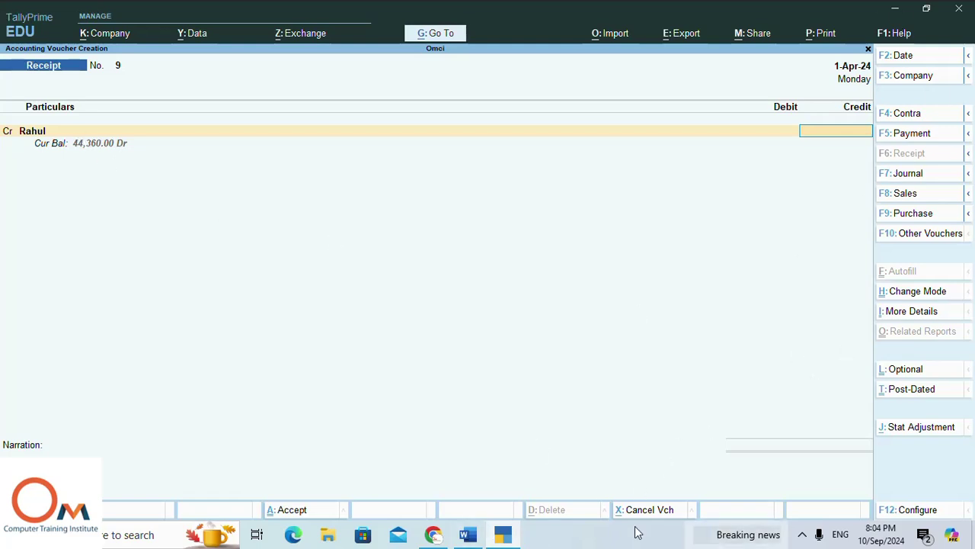
{"action": "left_click", "coordinate": [468, 534]}
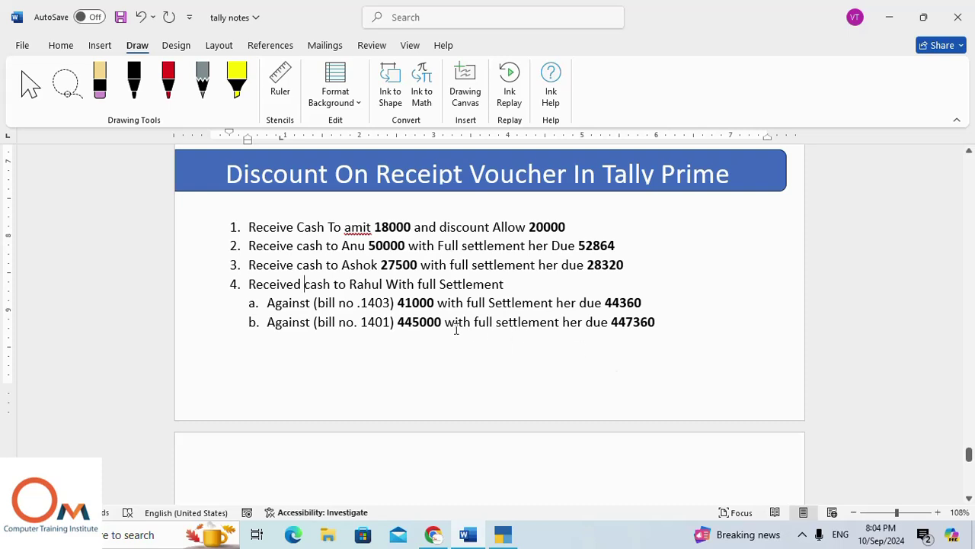
{"action": "left_click", "coordinate": [503, 534]}
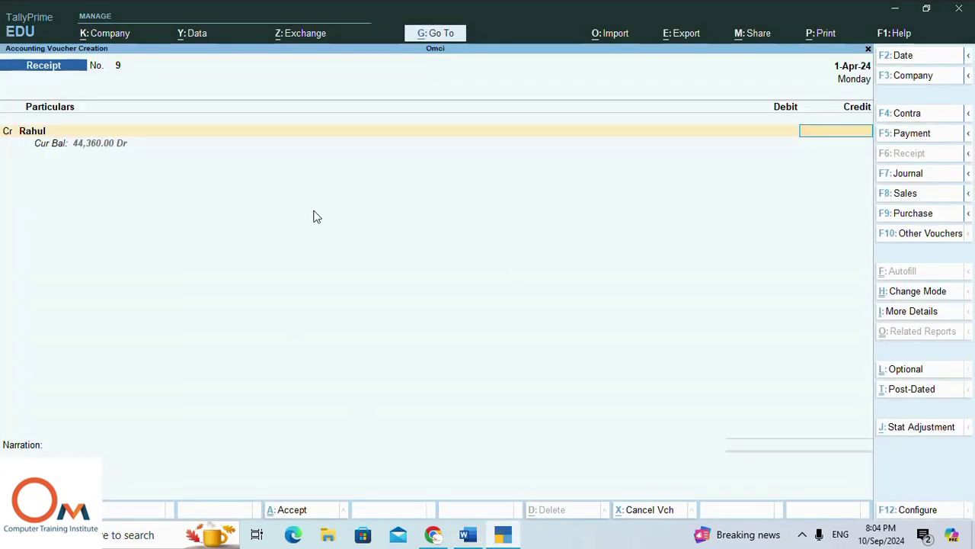
Set the customer's credit amount to 44,360 and choose Cash as the debit ledger
{"action": "type", "text": "44360."}
{"action": "key", "text": "Return"}
{"action": "key", "text": "Return"}
{"action": "type", "text": "Ca"}
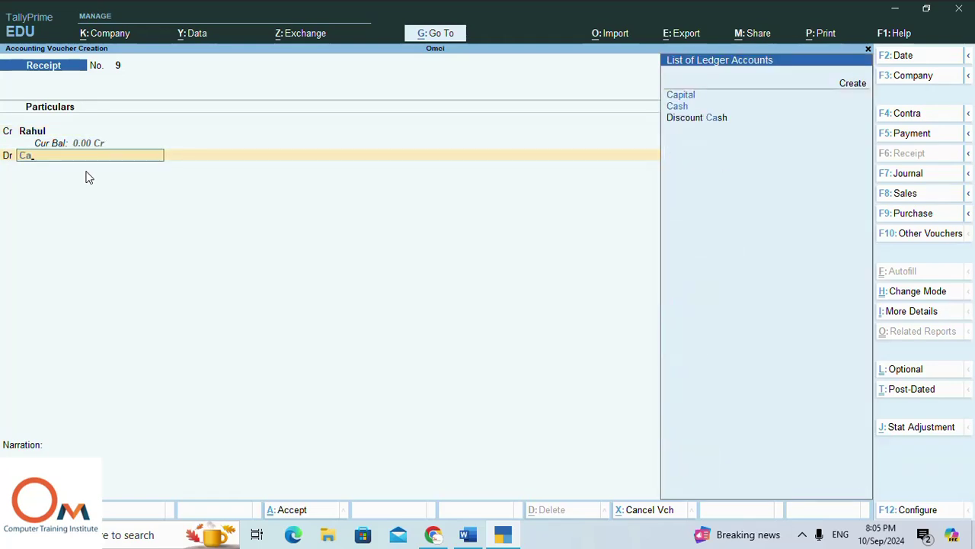
{"action": "key", "text": "Down"}
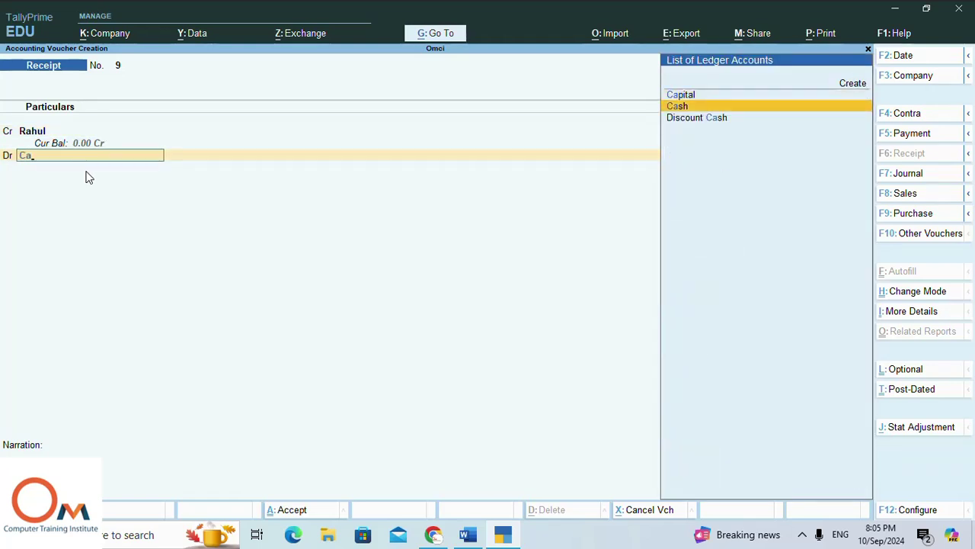
{"action": "key", "text": "Return"}
Accept the party details for Cash, keeping Maharashtra as the state and Unregistered/Consumer as the registration type
{"action": "key", "text": "Return"}
{"action": "key", "text": "Return"}
{"action": "key", "text": "Return"}
{"action": "key", "text": "Return"}
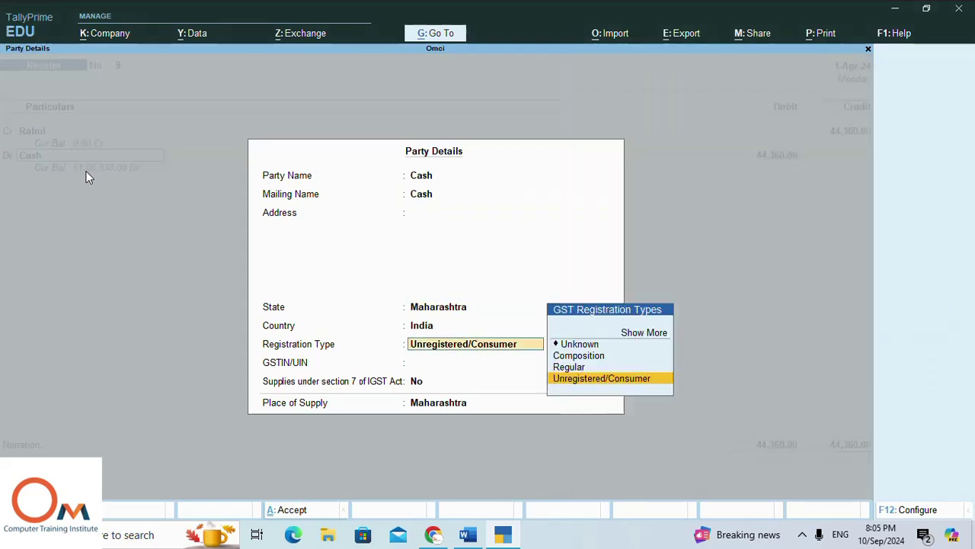
{"action": "key", "text": "Return"}
{"action": "key", "text": "Return"}
{"action": "key", "text": "Return"}
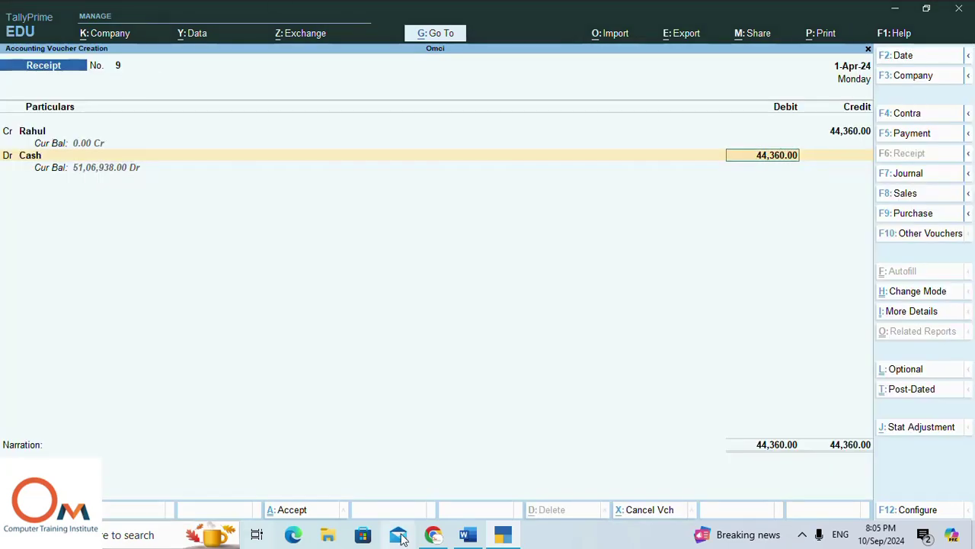
Check the first bill's received amount in the Word notes and set the Cash debit in TallyPrime to 41,000
{"action": "left_click", "coordinate": [467, 536]}
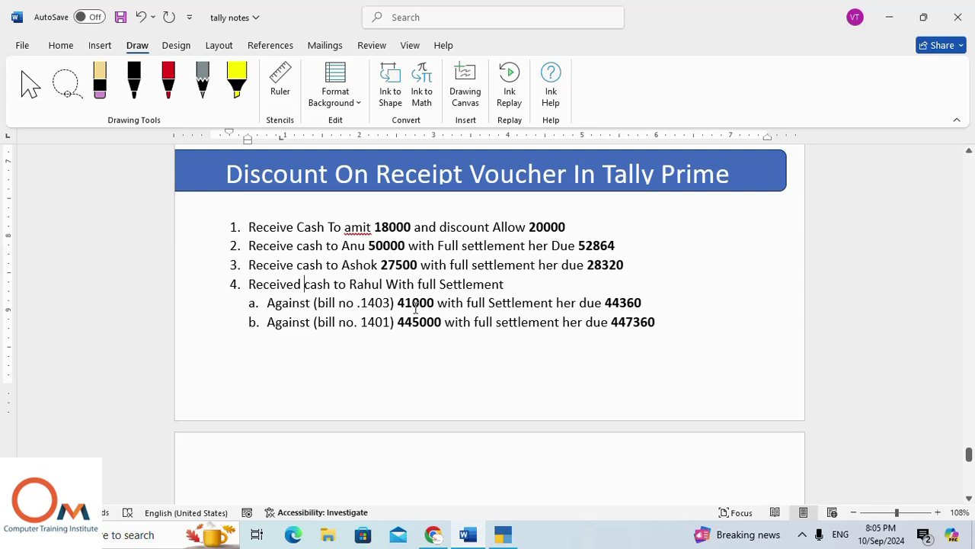
{"action": "left_click", "coordinate": [503, 535]}
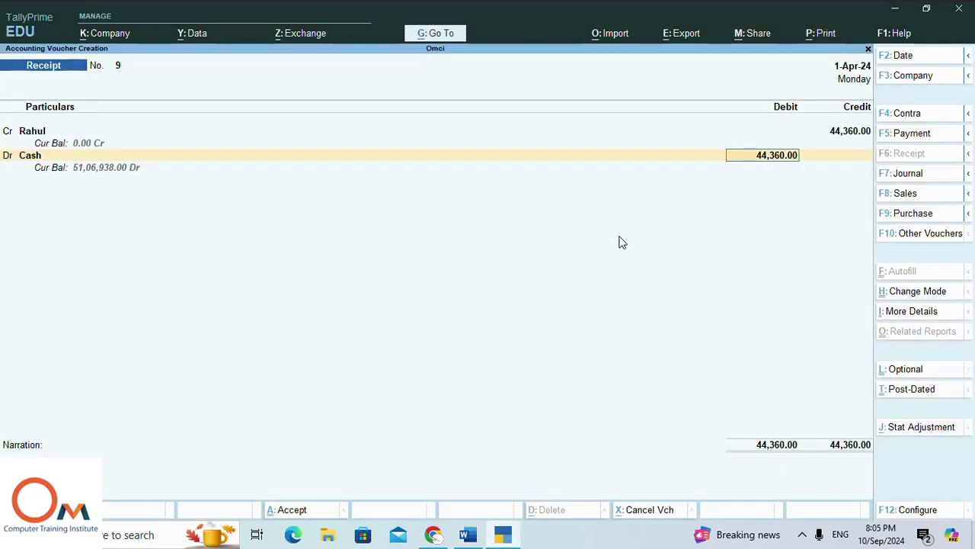
{"action": "type", "text": "41000"}
{"action": "key", "text": "Return"}
{"action": "key", "text": "Return"}
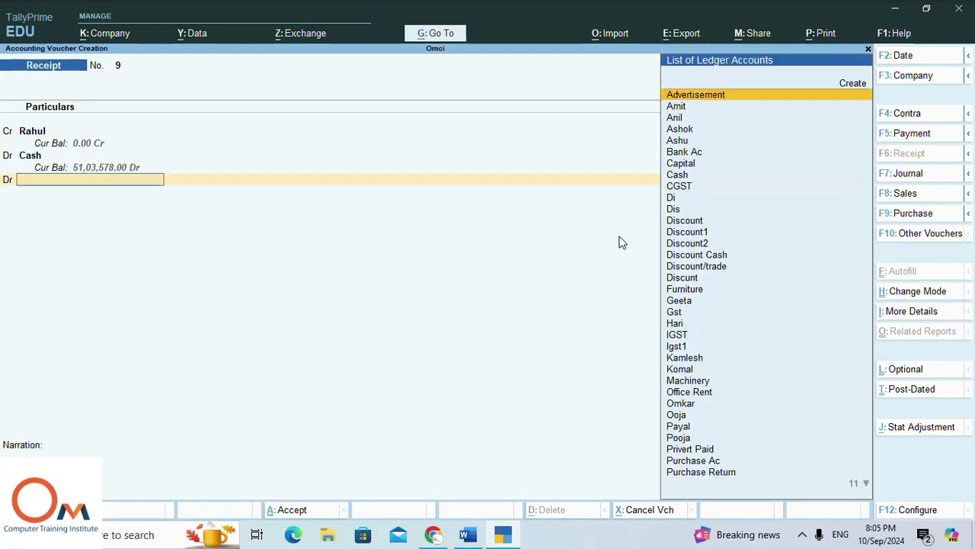
Add Discount as a second debit ledger for the remaining 3,360, leave the narration blank, and save the receipt voucher
{"action": "type", "text": "D"}
{"action": "key", "text": "Down"}
{"action": "key", "text": "Down"}
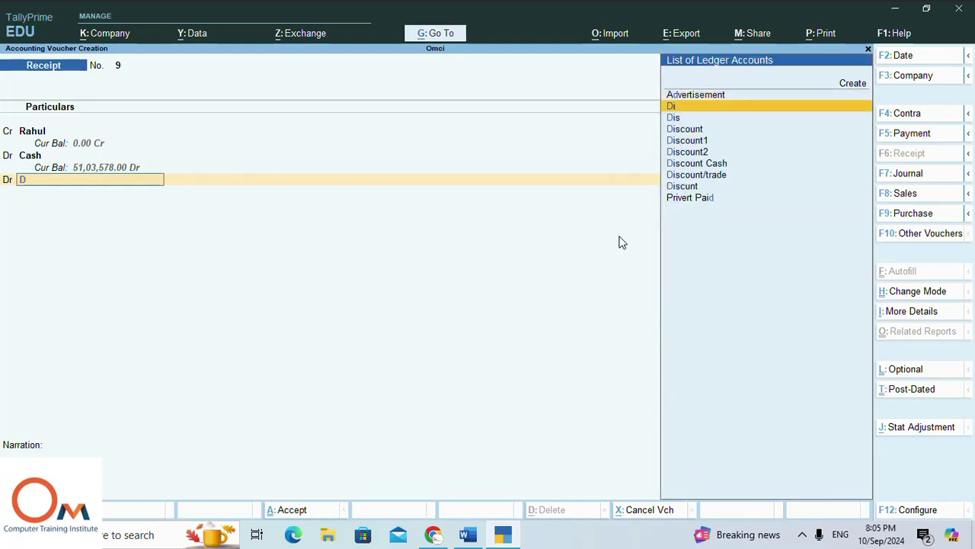
{"action": "key", "text": "Down"}
{"action": "key", "text": "Return"}
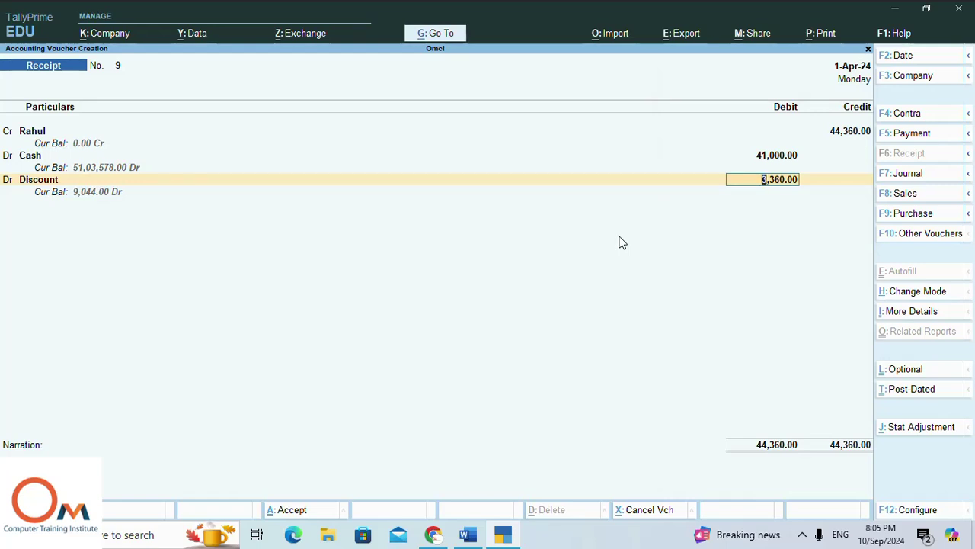
{"action": "key", "text": "Return"}
{"action": "key", "text": "Return"}
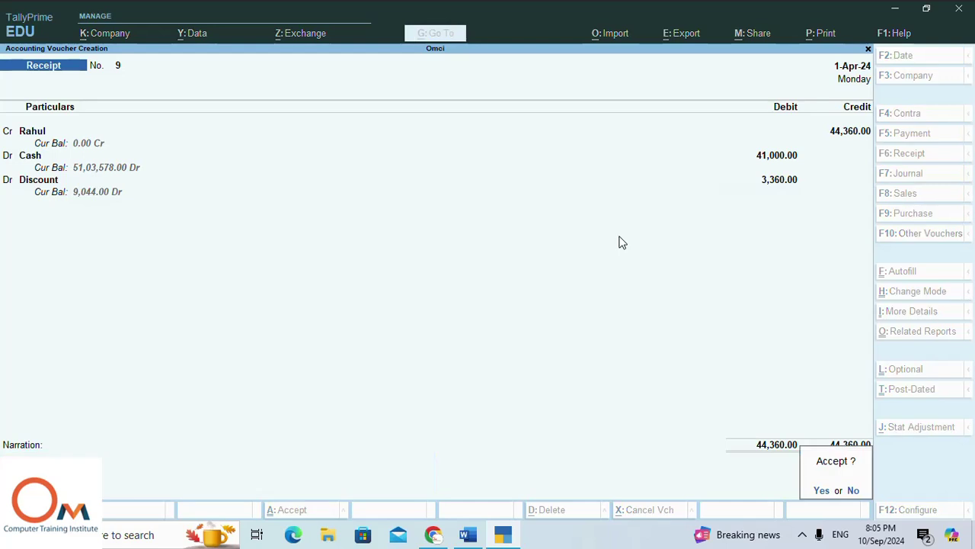
{"action": "key", "text": "Return"}
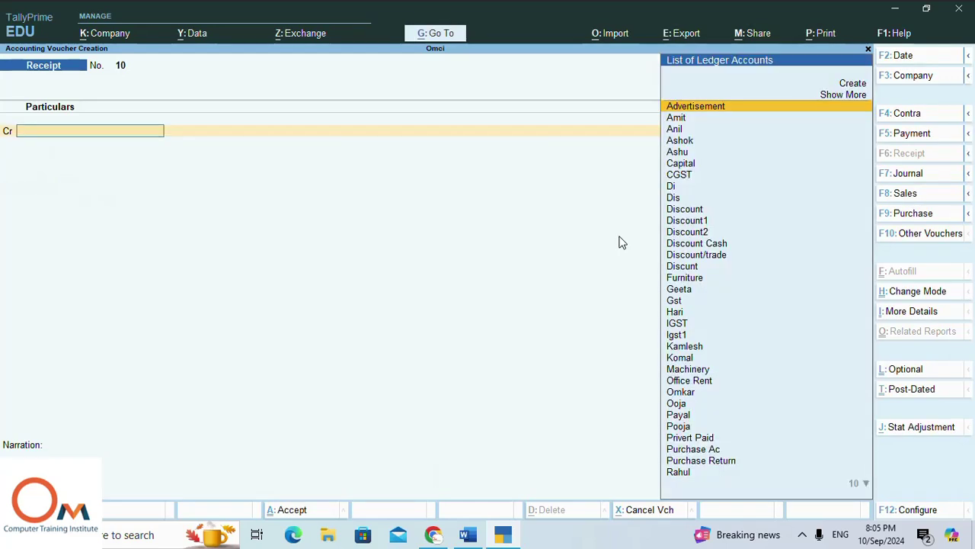
{"action": "type", "text": "R"}
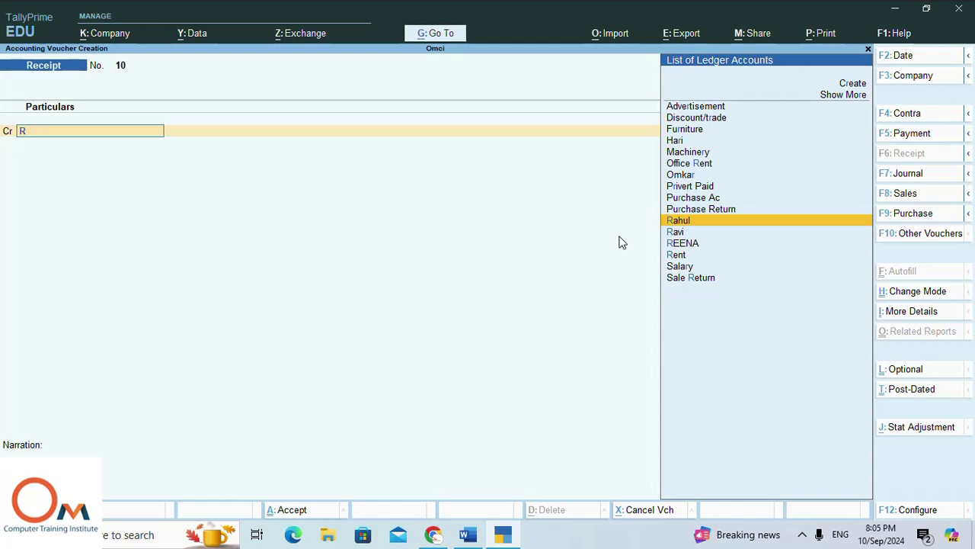
{"action": "key", "text": "Return"}
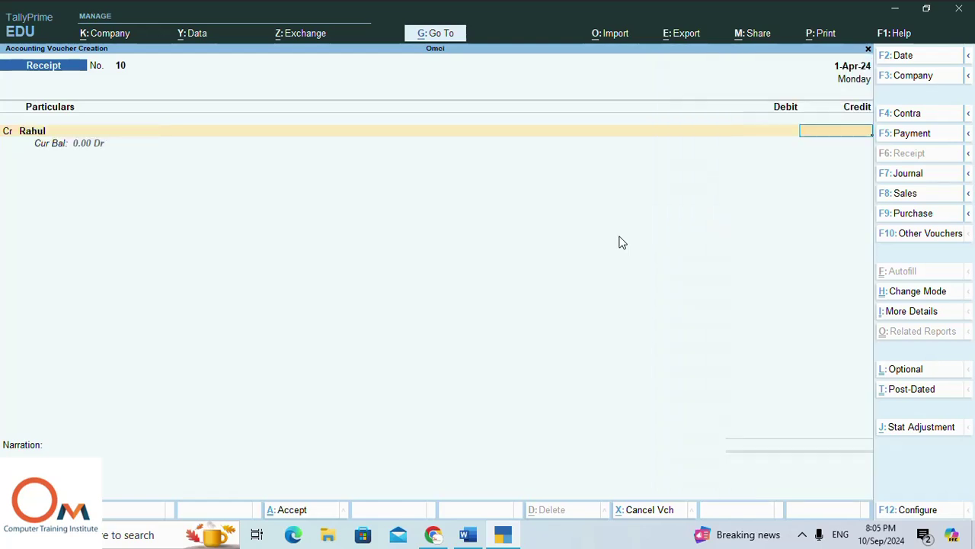
{"action": "key", "text": "Escape"}
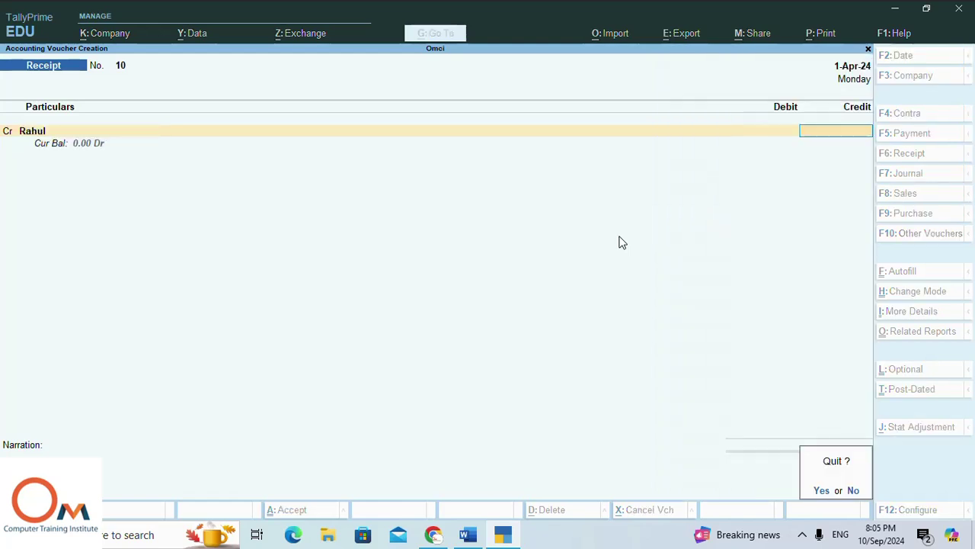
{"action": "key", "text": "y"}
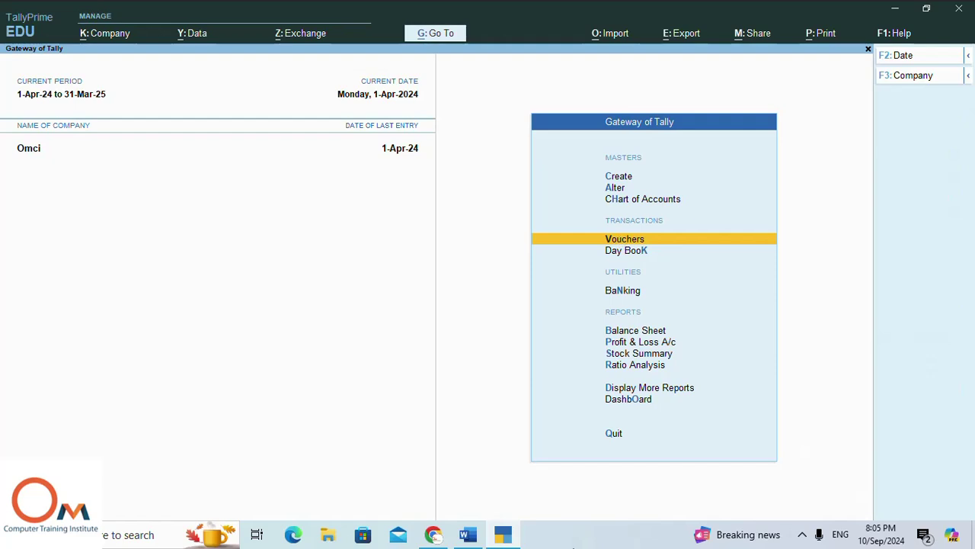
Switch to the Word notes and compare the fourth entry's two bill references with the sales listed under Sale Voucher with Discount
{"action": "left_click", "coordinate": [468, 534]}
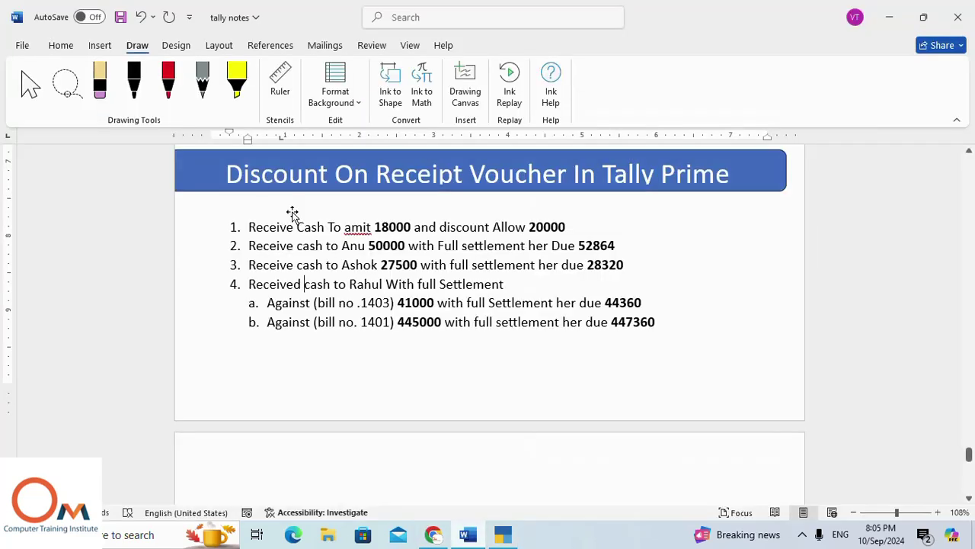
{"action": "mouse_move", "coordinate": [368, 321]}
{"action": "left_mouse_down"}
{"action": "mouse_move", "coordinate": [398, 323]}
{"action": "mouse_move", "coordinate": [387, 325]}
{"action": "left_mouse_up"}
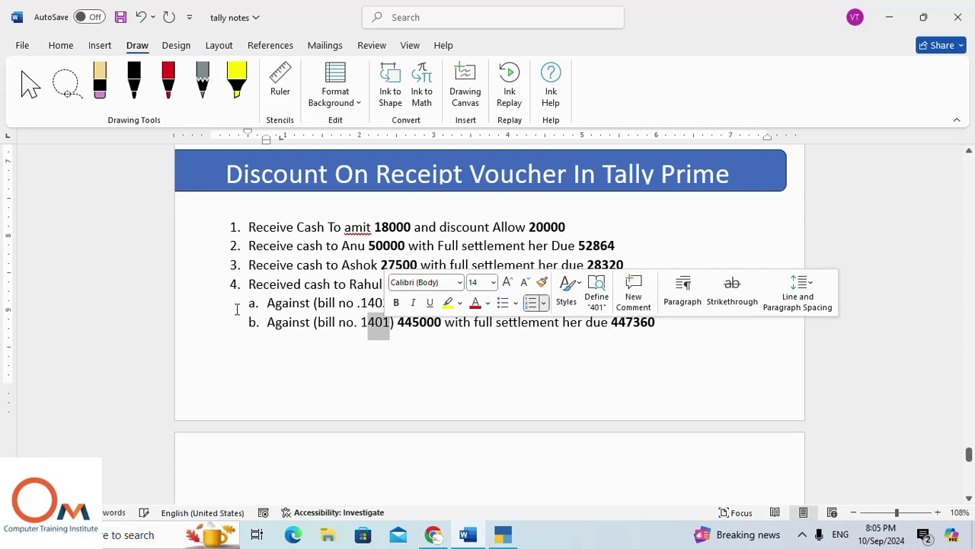
{"action": "left_click_drag", "start_coordinate": [250, 282], "coordinate": [623, 312]}
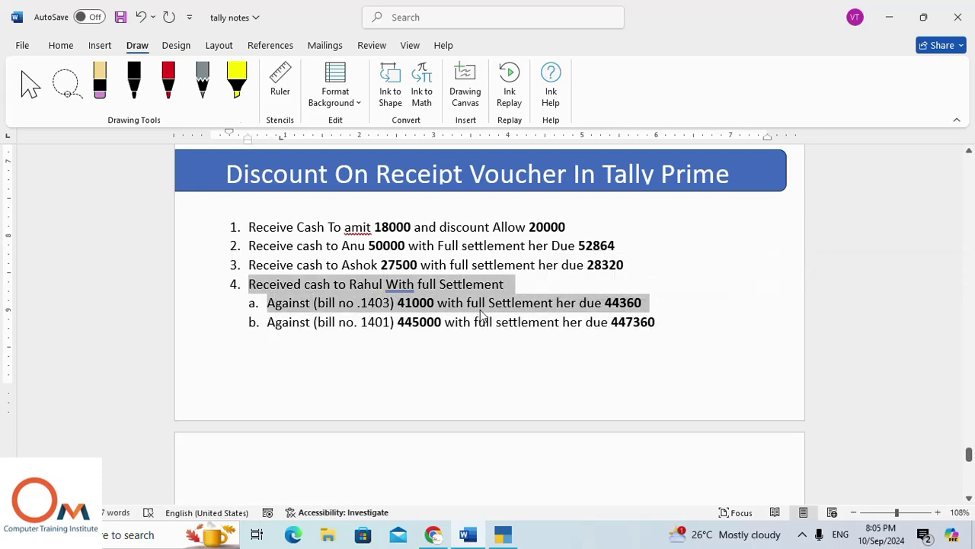
{"action": "scroll", "coordinate": [447, 338], "scroll_direction": "up", "scroll_amount": 3}
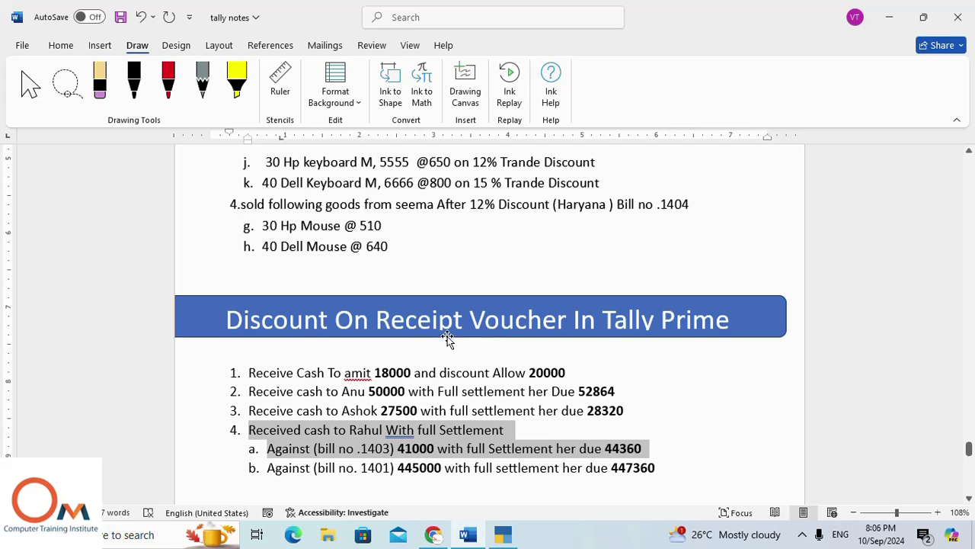
{"action": "scroll", "coordinate": [454, 291], "scroll_direction": "up", "scroll_amount": 2}
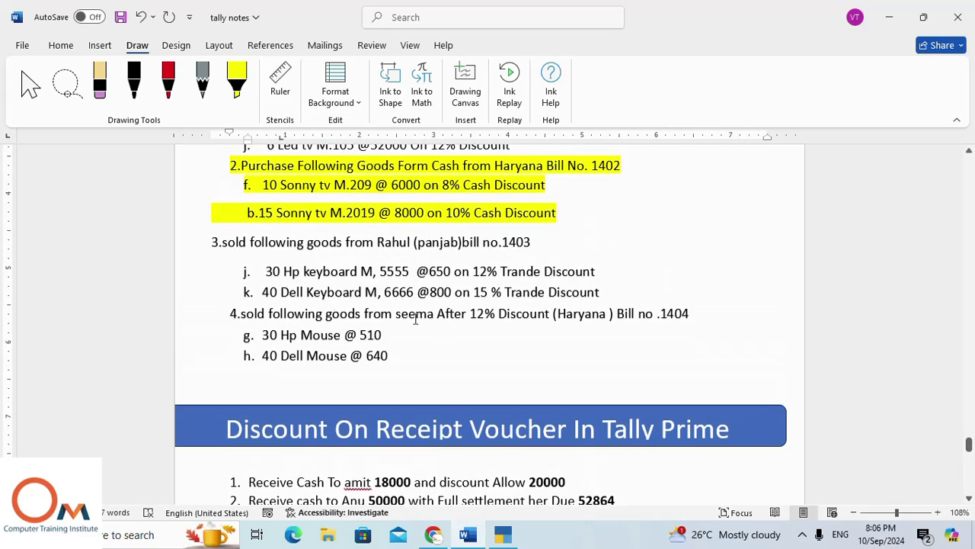
{"action": "scroll", "coordinate": [416, 318], "scroll_direction": "up", "scroll_amount": 3}
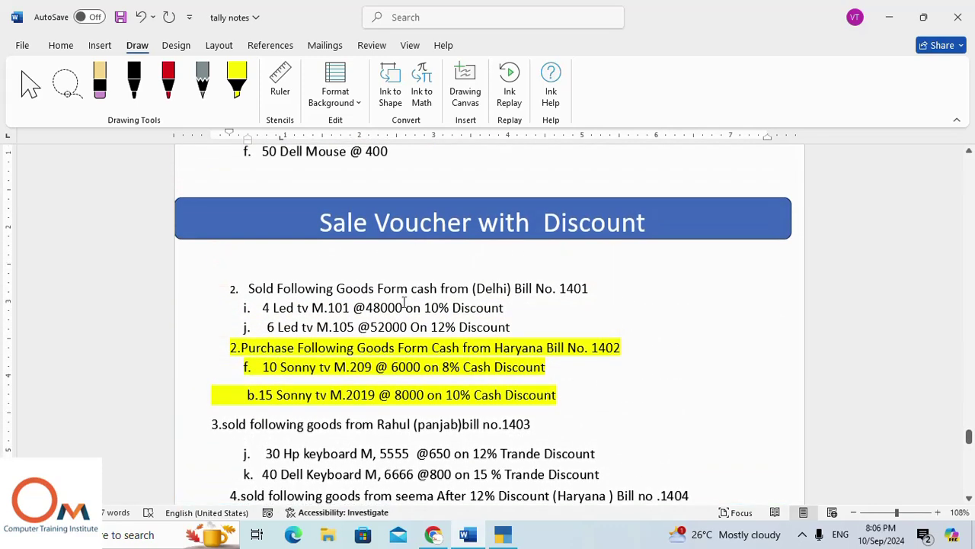
{"action": "scroll", "coordinate": [502, 291], "scroll_direction": "down", "scroll_amount": 7}
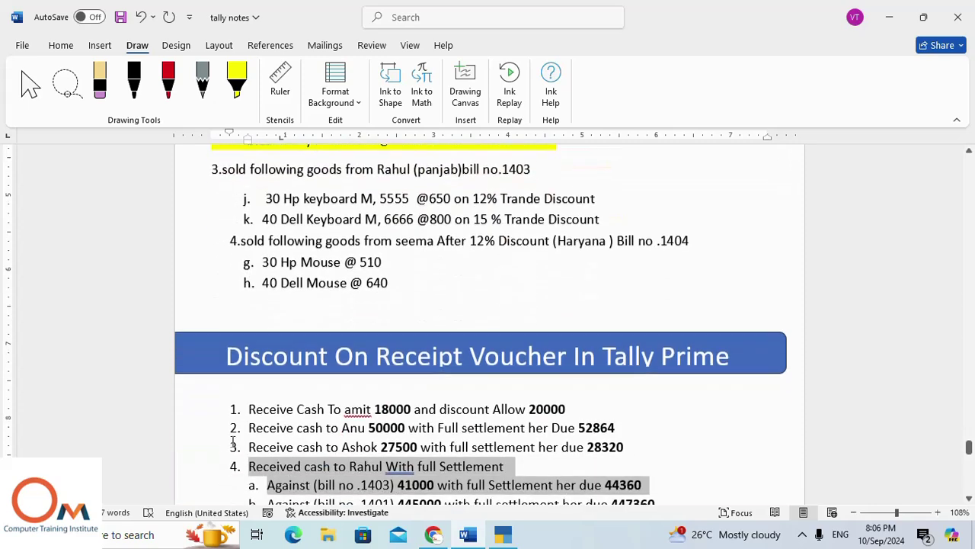
{"action": "left_click_drag", "start_coordinate": [263, 360], "coordinate": [668, 360]}
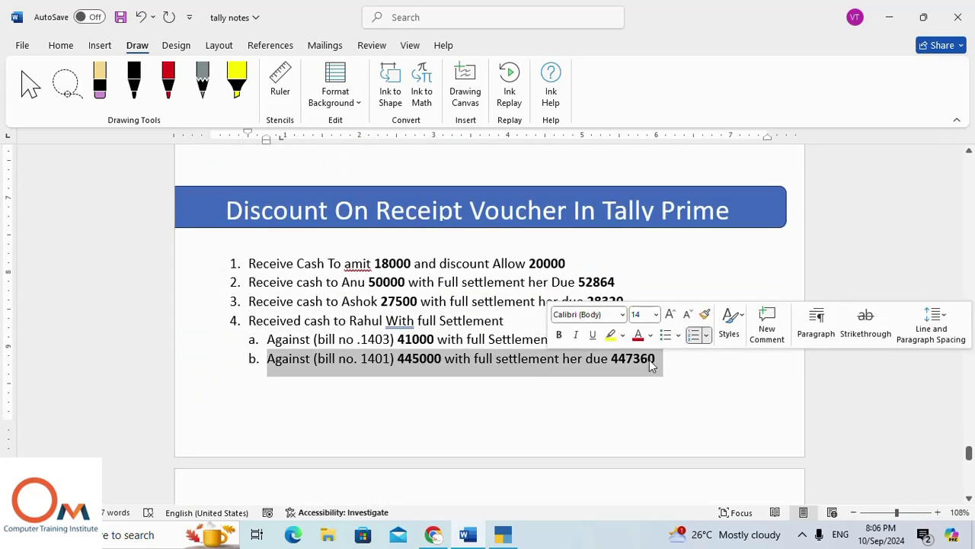